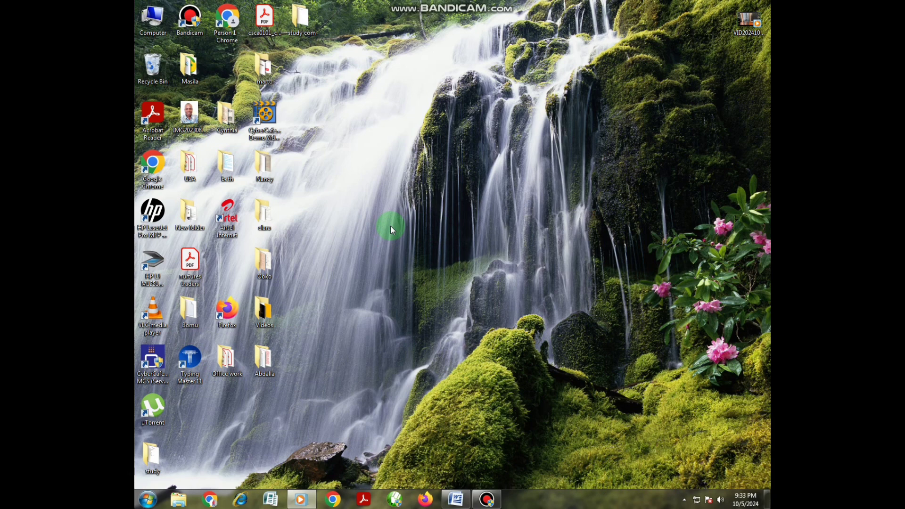
# Step: Review the list of computer topics in the Word document and return to the desktop
pyautogui.click(456, 498)
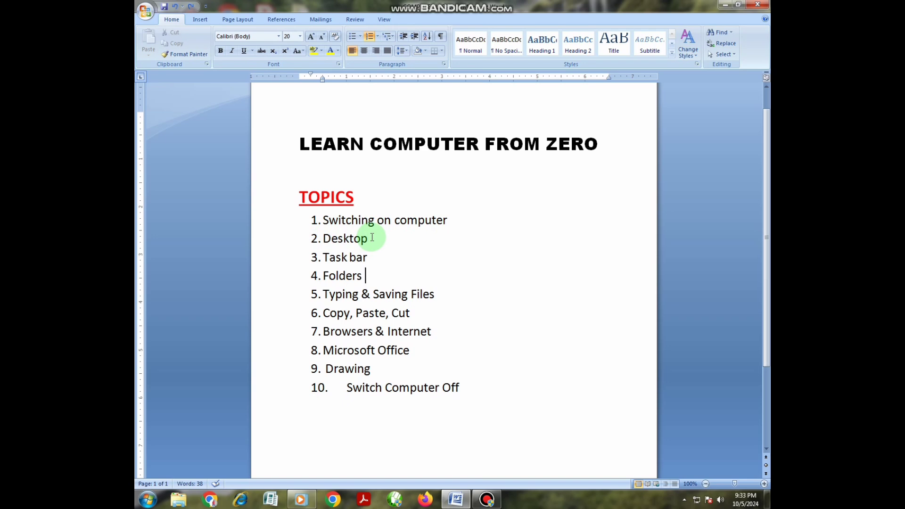
pyautogui.click(725, 5)
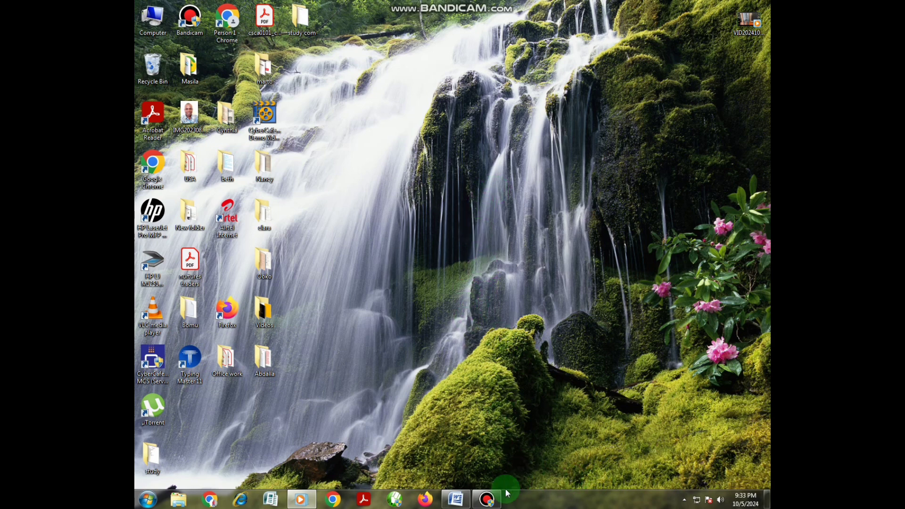
pyautogui.click(489, 498)
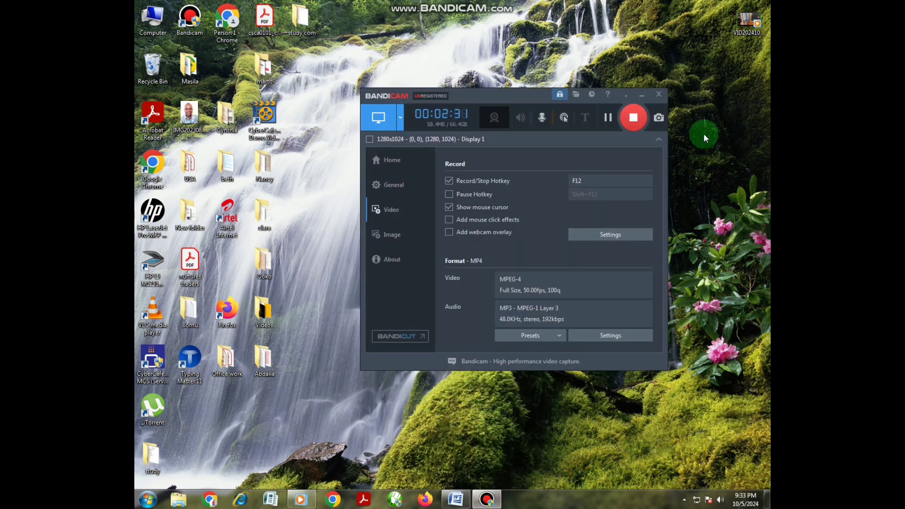
pyautogui.click(641, 95)
pyautogui.click(485, 443)
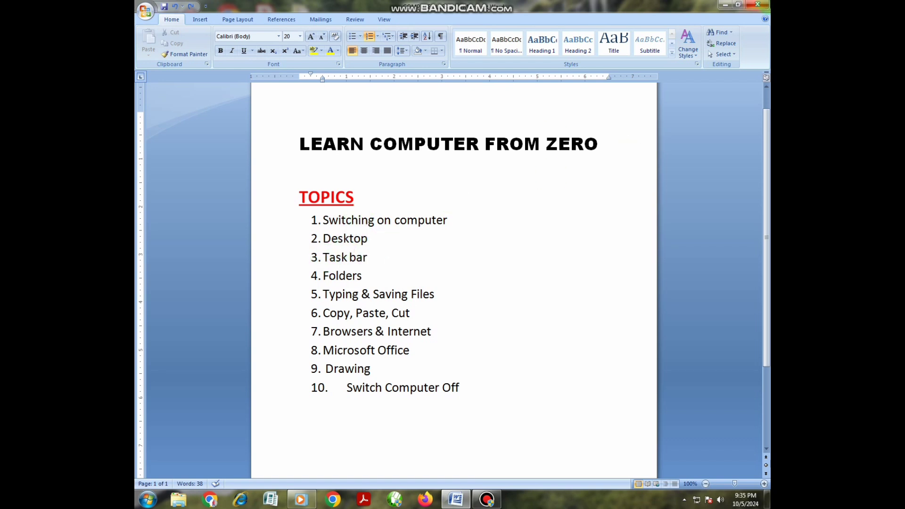
pyautogui.click(725, 4)
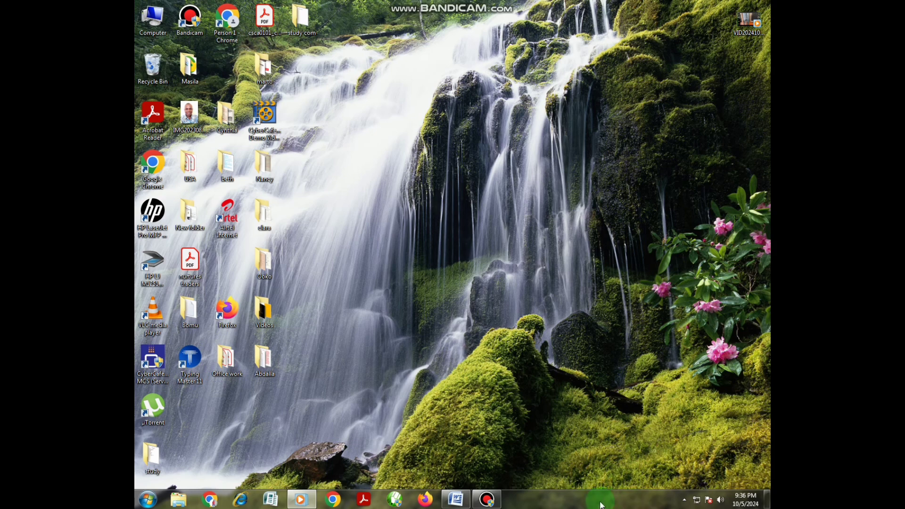
pyautogui.click(456, 499)
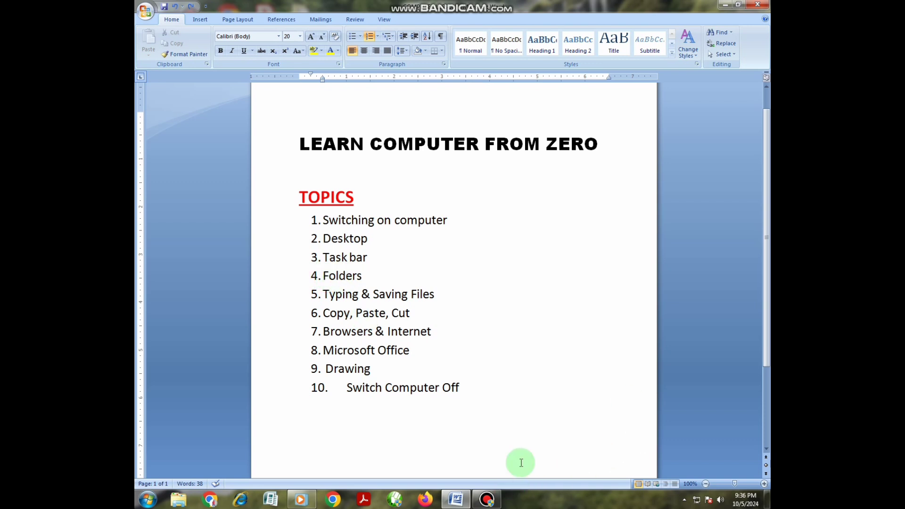
pyautogui.click(725, 5)
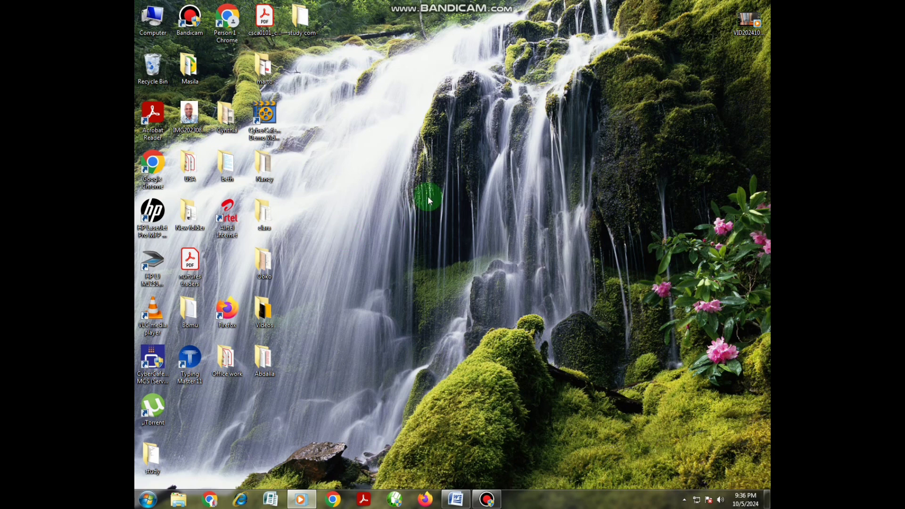
# Step: Create a desktop folder named "study computer" and place it directly below the "study com" folder
pyautogui.rightClick(472, 162)
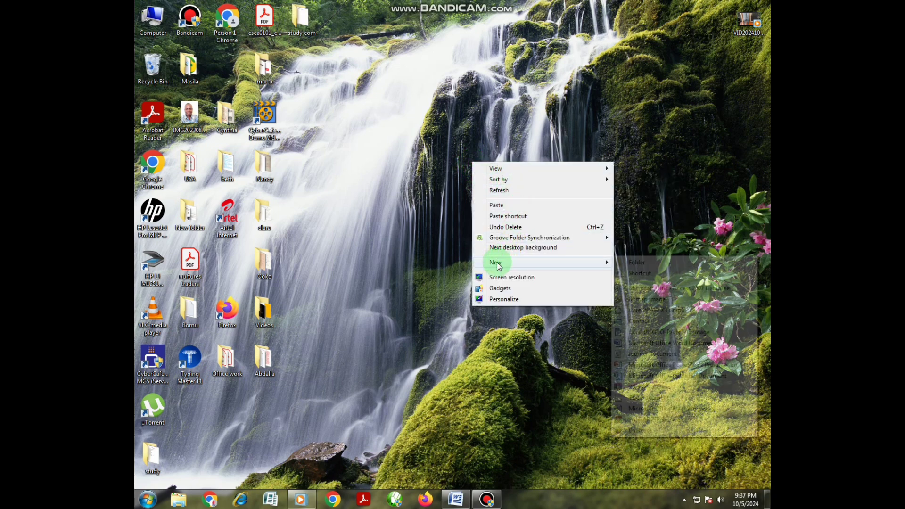
pyautogui.moveTo(489, 267)
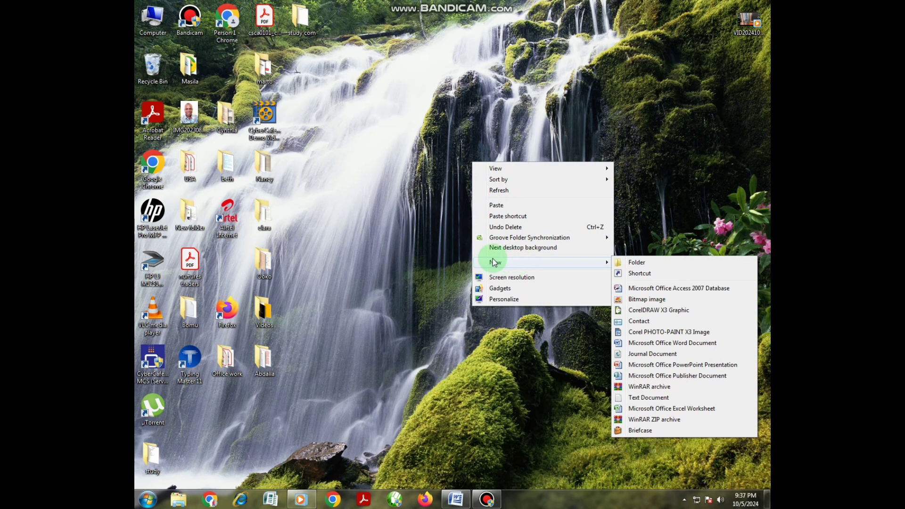
pyautogui.click(637, 262)
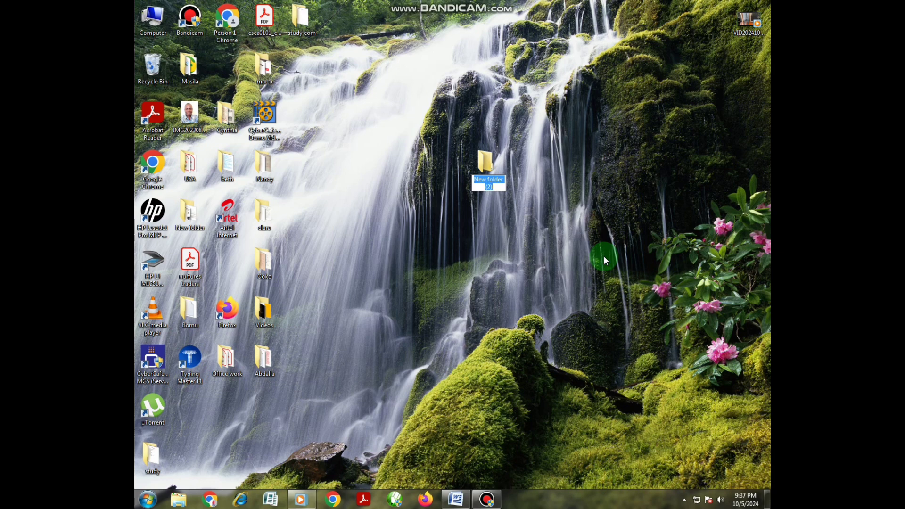
pyautogui.write('s')
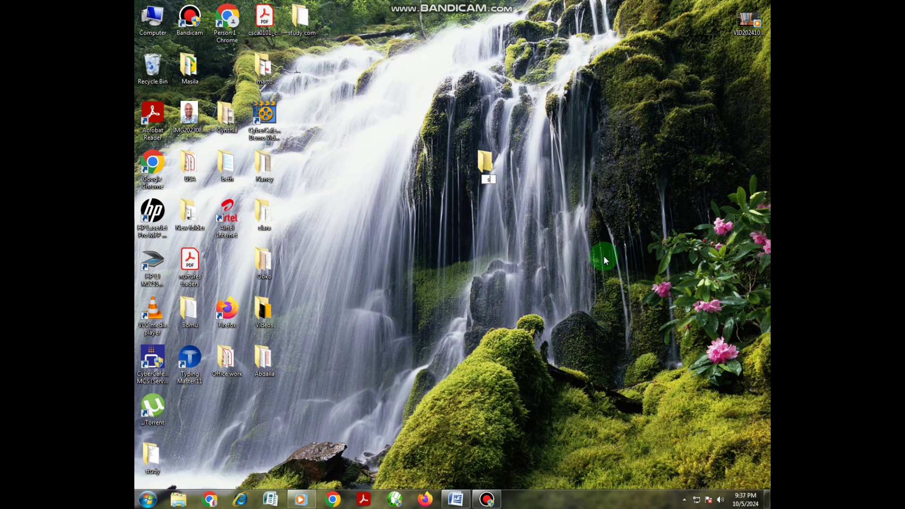
pyautogui.write('tu')
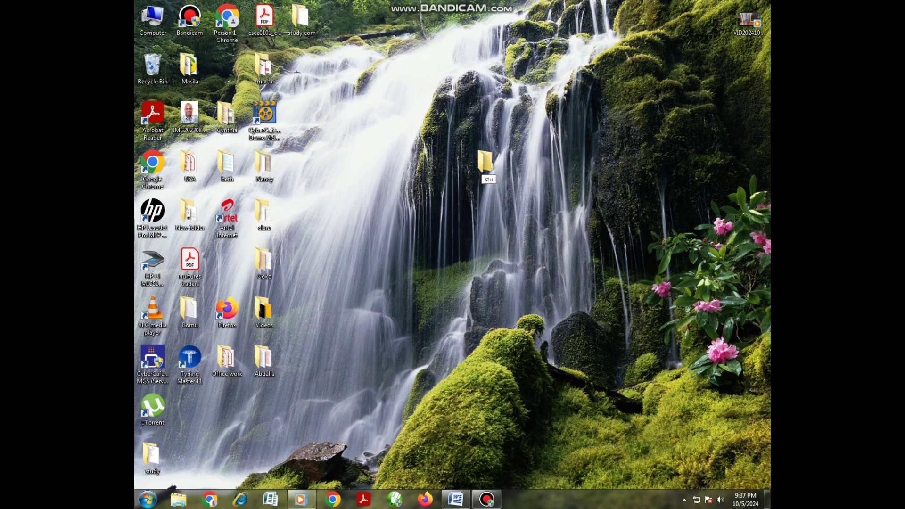
pyautogui.write('dy c')
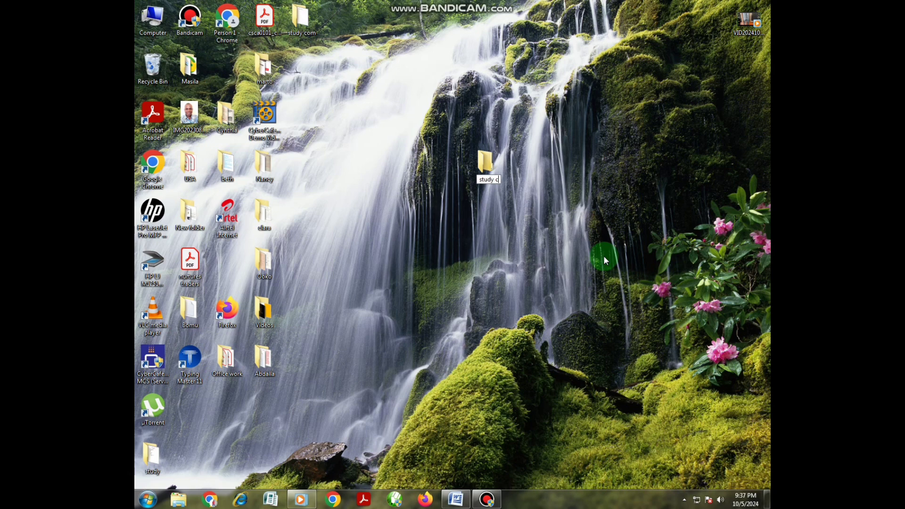
pyautogui.write('omputer')
pyautogui.press('Return')
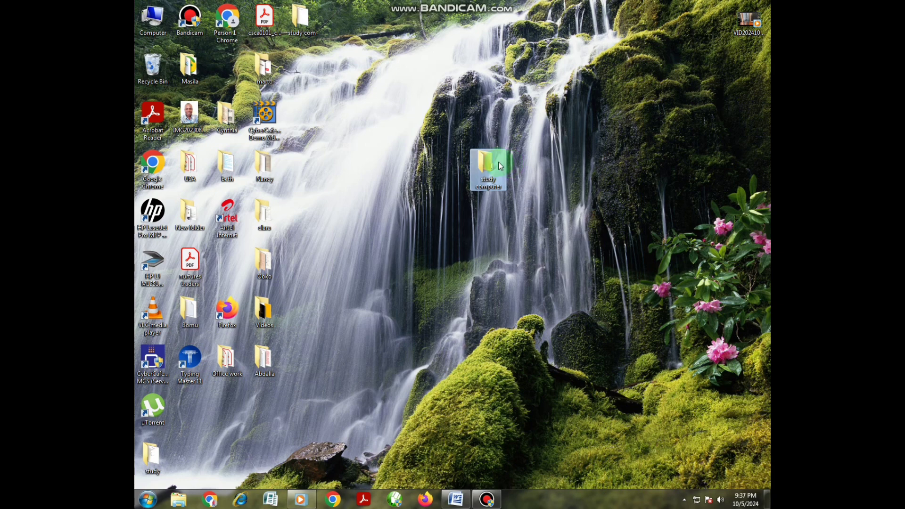
pyautogui.moveTo(489, 168); pyautogui.dragTo(375, 155)
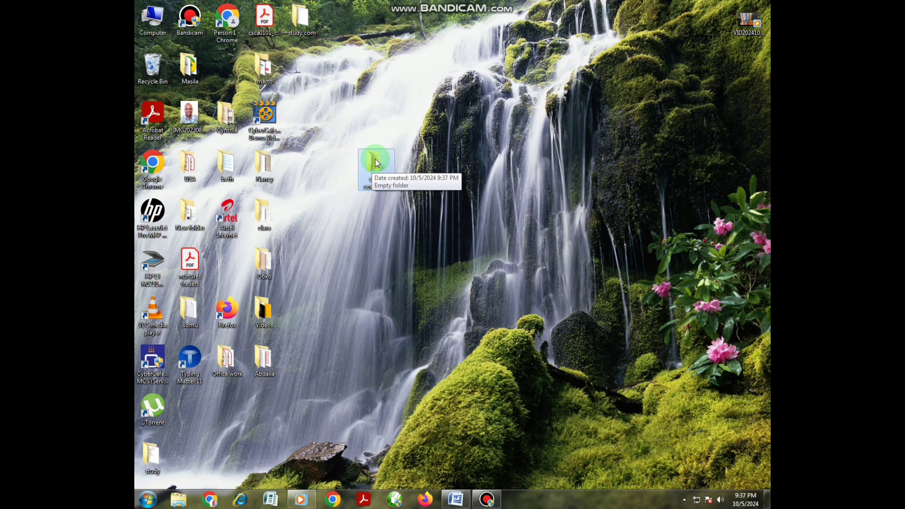
pyautogui.moveTo(375, 159); pyautogui.dragTo(310, 79)
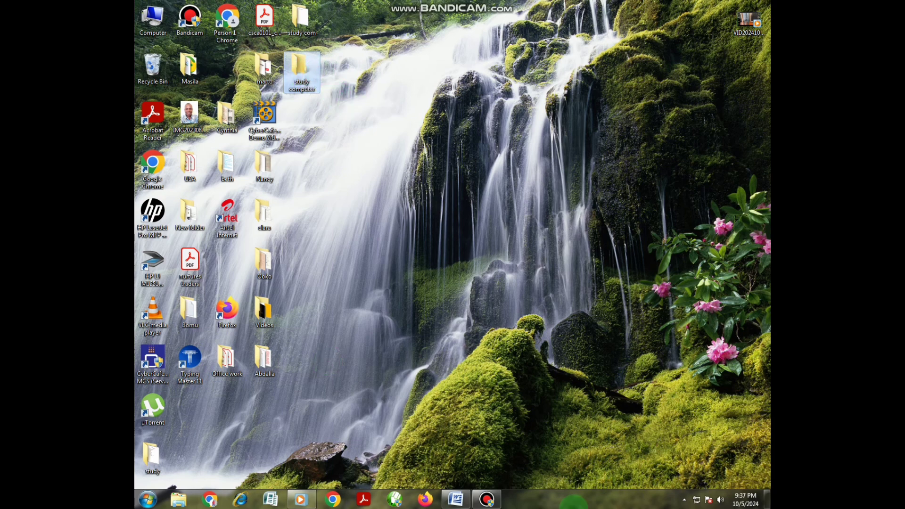
pyautogui.click(465, 497)
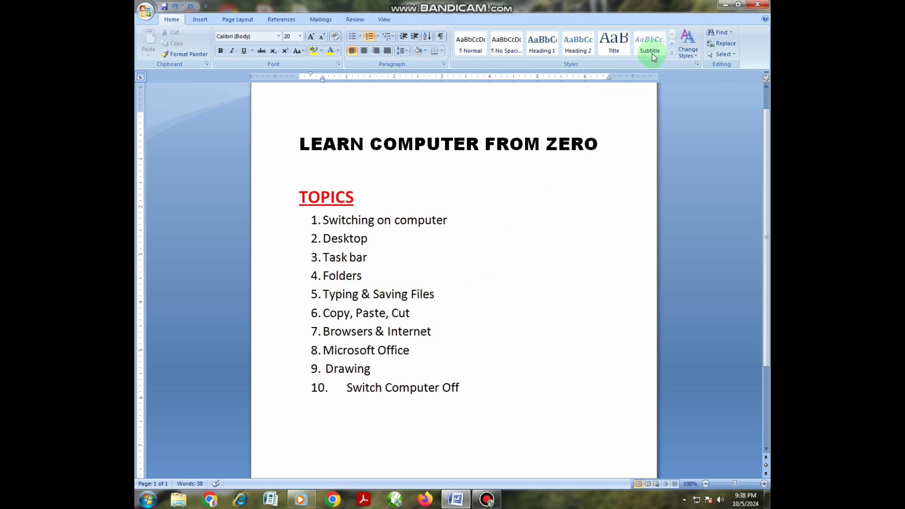
pyautogui.click(725, 5)
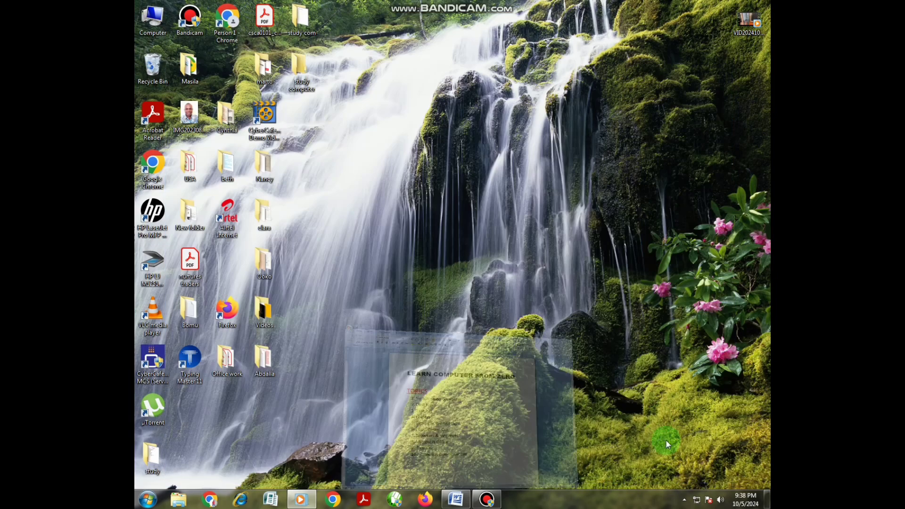
pyautogui.click(499, 500)
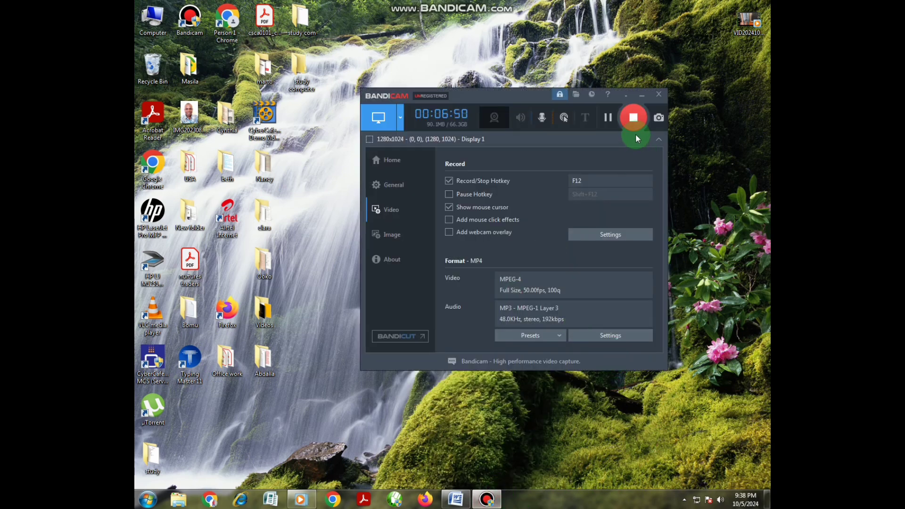
pyautogui.click(640, 94)
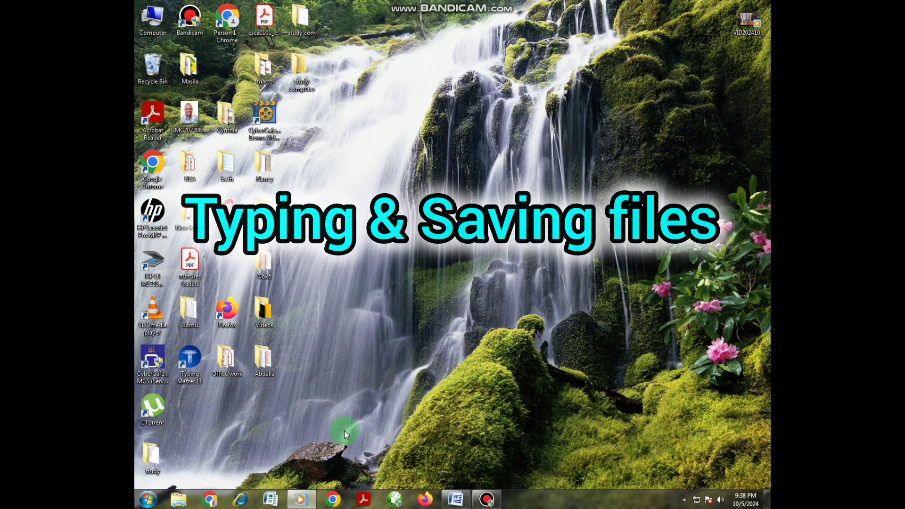
# Step: Find and open WordPad, and write "this is computer lesson" in the blank document
pyautogui.click(143, 502)
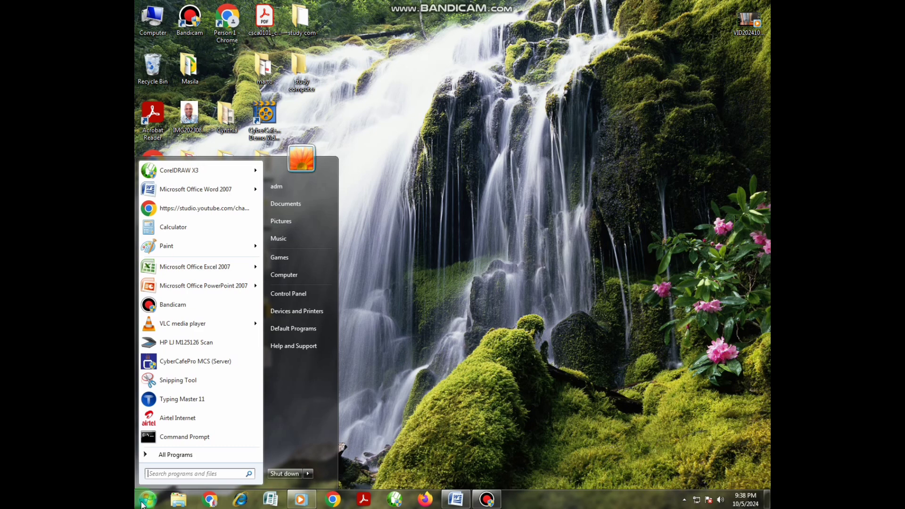
pyautogui.write('word')
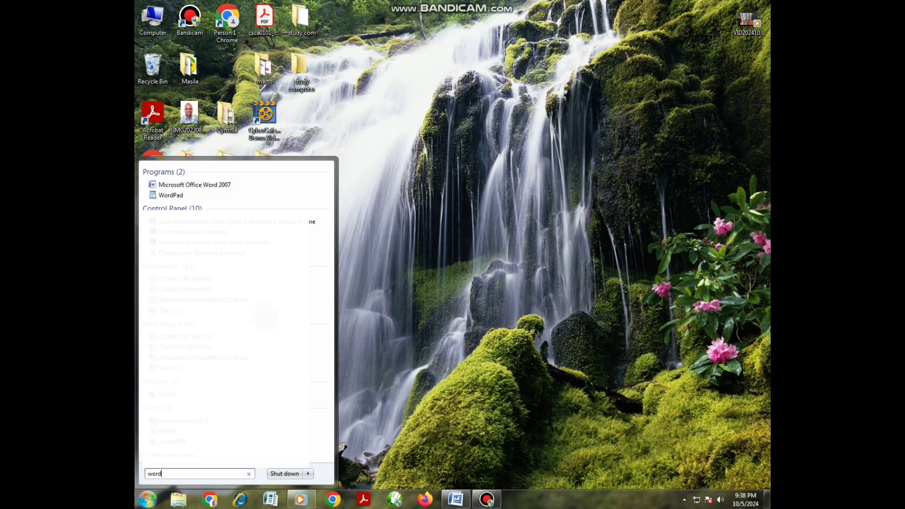
pyautogui.click(168, 196)
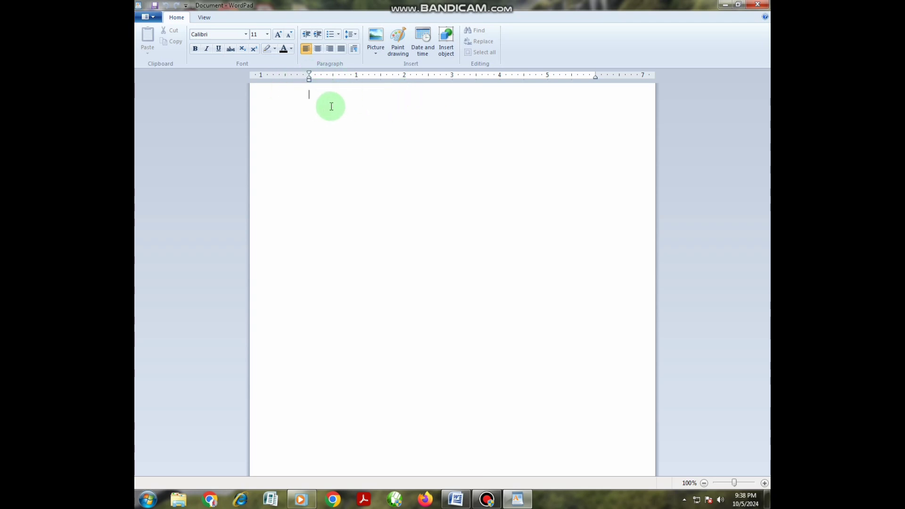
pyautogui.write('this is')
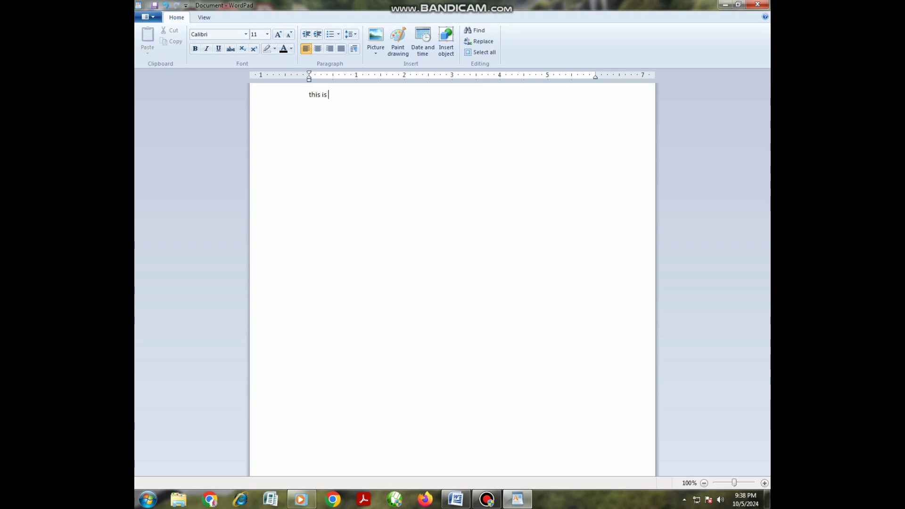
pyautogui.write(' compu')
pyautogui.write('ter lesson')
# Step: Enlarge the whole line of text to font size 36
pyautogui.moveTo(380, 94); pyautogui.dragTo(303, 81)
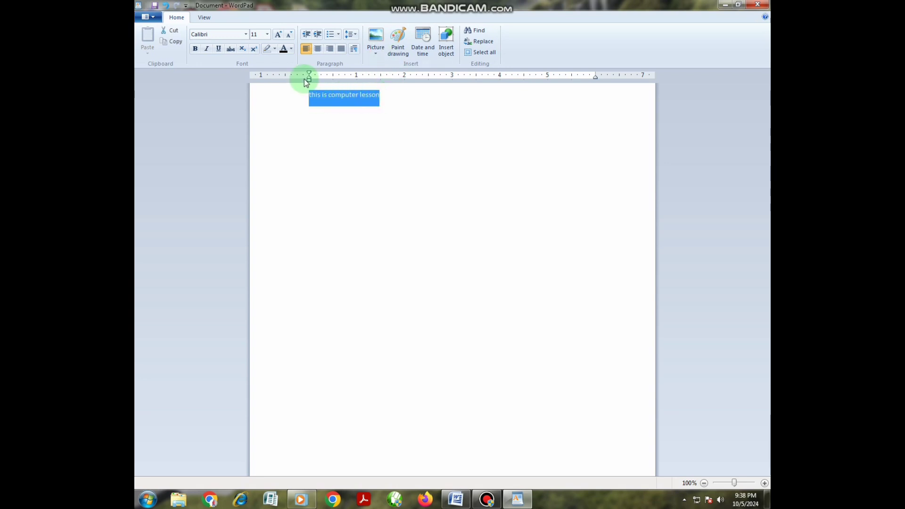
pyautogui.click(278, 34)
pyautogui.click(278, 34)
pyautogui.click(278, 34)
pyautogui.click(278, 35)
pyautogui.click(278, 35)
pyautogui.click(278, 34)
pyautogui.click(278, 34)
pyautogui.click(278, 34)
pyautogui.click(278, 34)
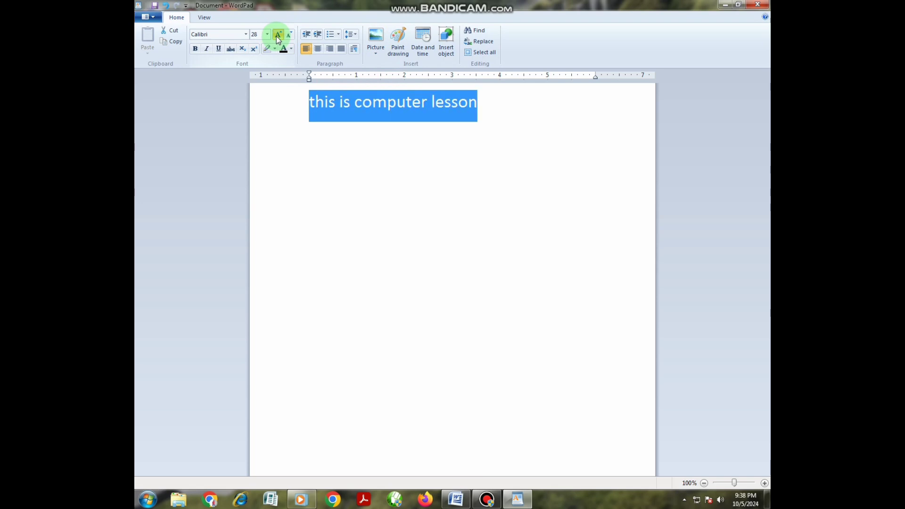
pyautogui.click(278, 35)
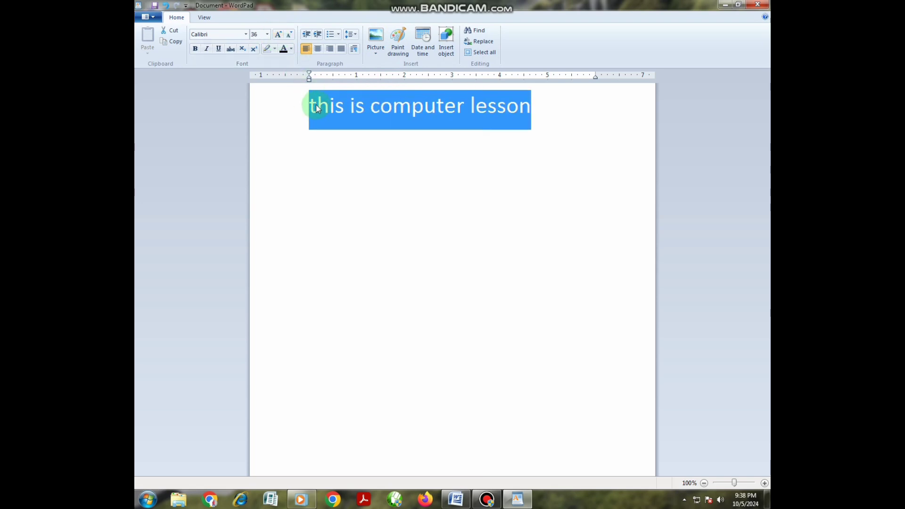
# Step: Replace the lowercase "t" at the start of the sentence with a capital "T"
pyautogui.click(316, 105)
pyautogui.press('BackSpace')
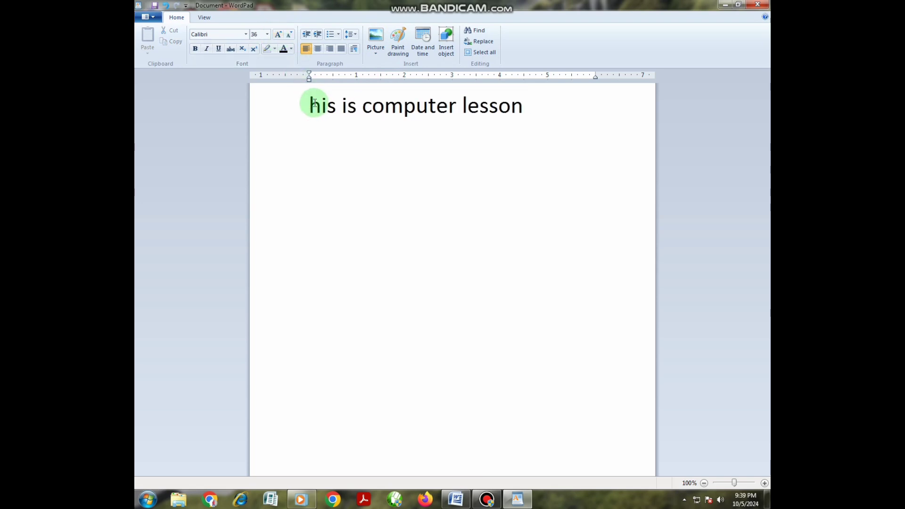
pyautogui.press('capslock')
pyautogui.write('T')
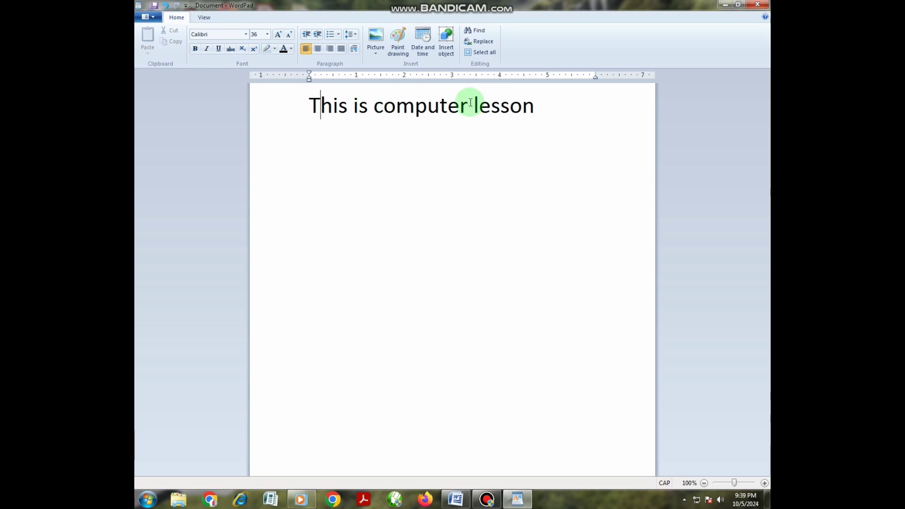
pyautogui.click(416, 107)
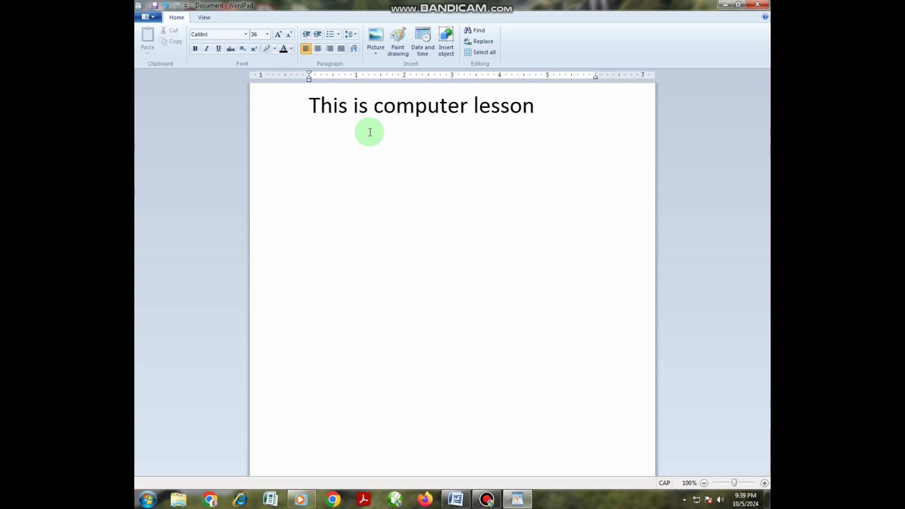
# Step: Start saving the document under a new name and choose the "study computer" folder on the Desktop as its location
pyautogui.click(152, 17)
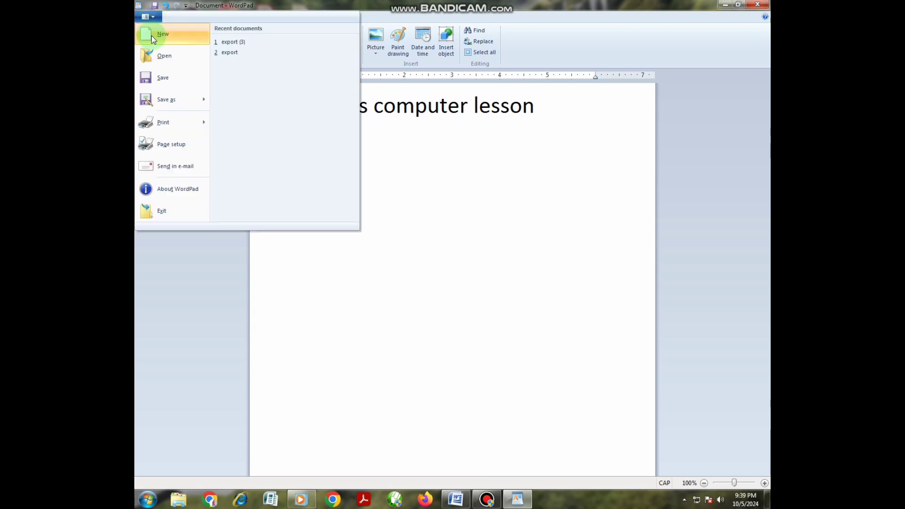
pyautogui.click(161, 103)
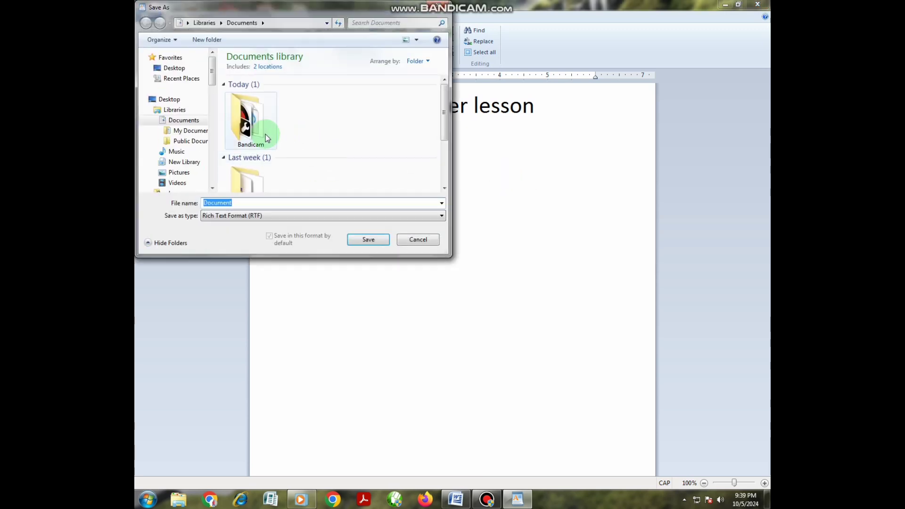
pyautogui.click(186, 71)
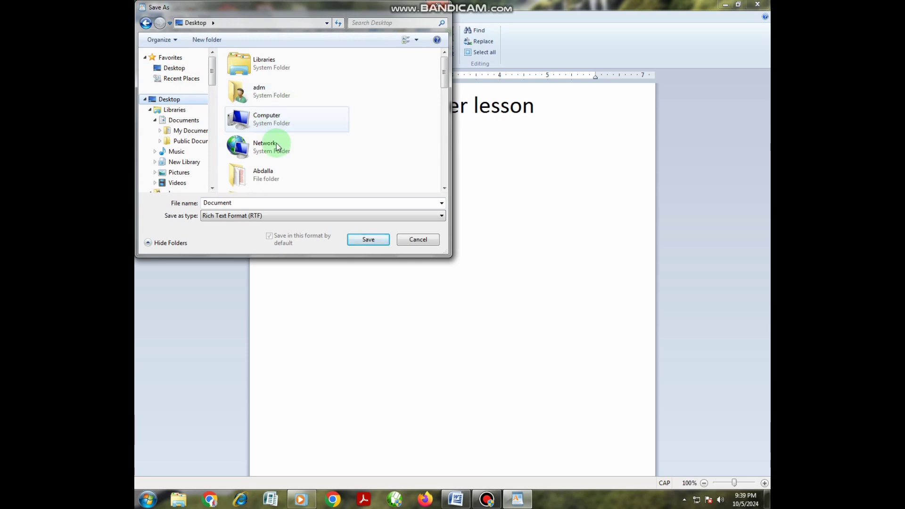
pyautogui.moveTo(445, 189); pyautogui.dragTo(445, 189)
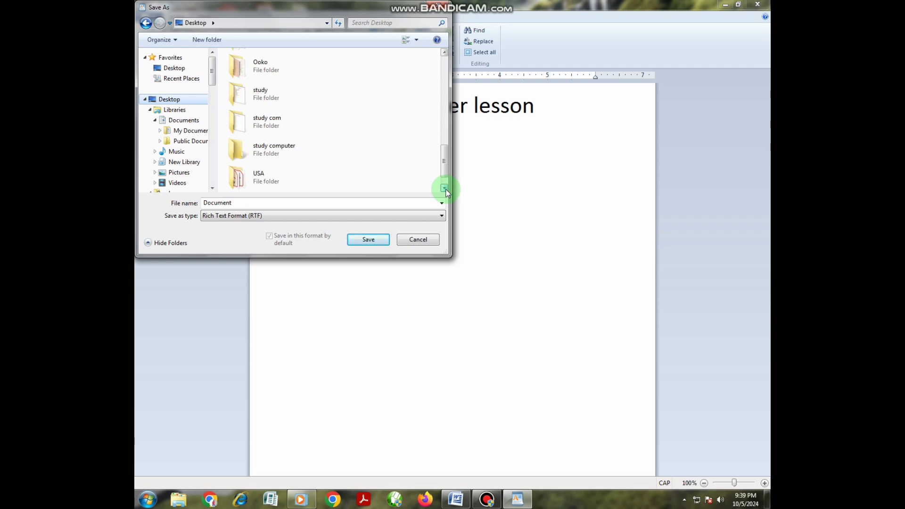
pyautogui.click(294, 157)
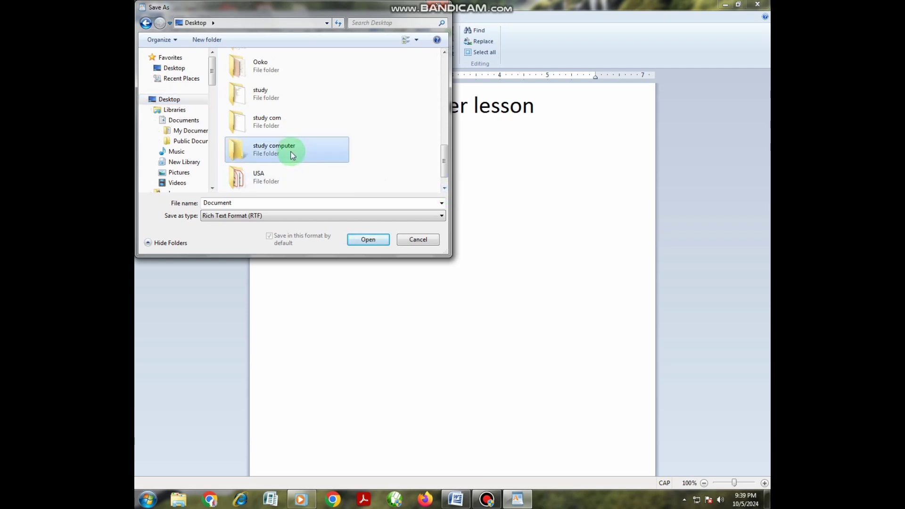
pyautogui.doubleClick(292, 154)
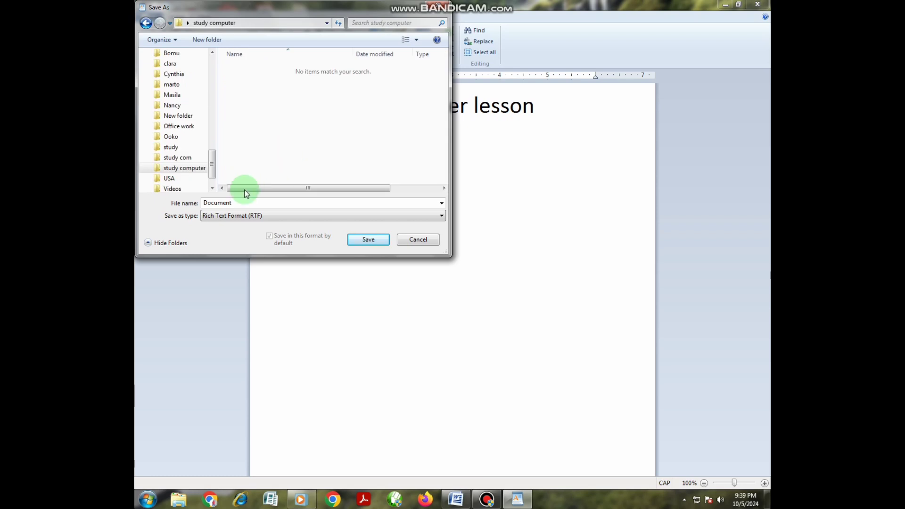
# Step: Name the file "STUDY COMPUTER", save it in Rich Text Format and close WordPad
pyautogui.doubleClick(238, 202)
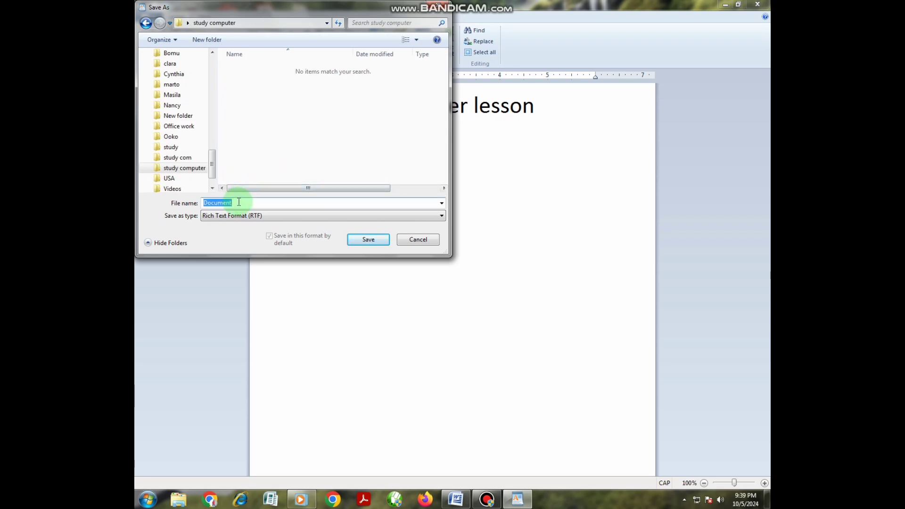
pyautogui.press('BackSpace')
pyautogui.write('STUDY')
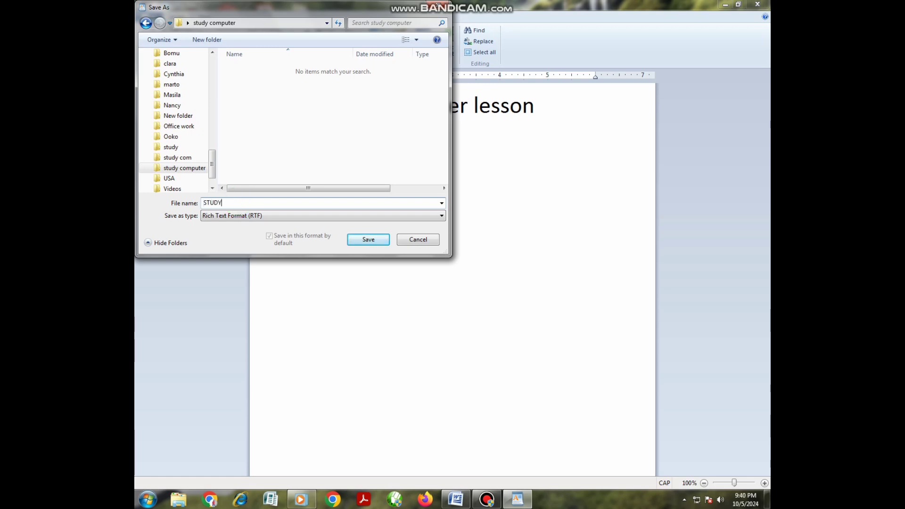
pyautogui.write(' COMPUTER')
pyautogui.click(366, 239)
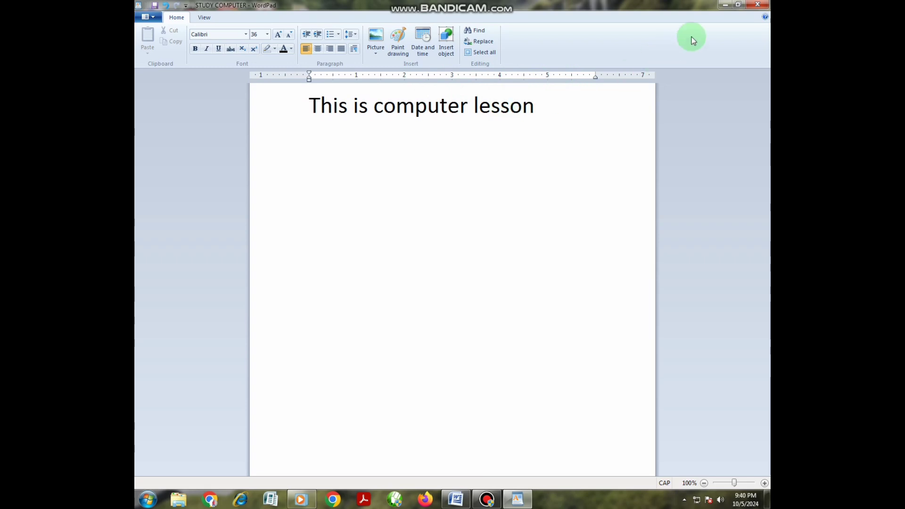
pyautogui.click(756, 6)
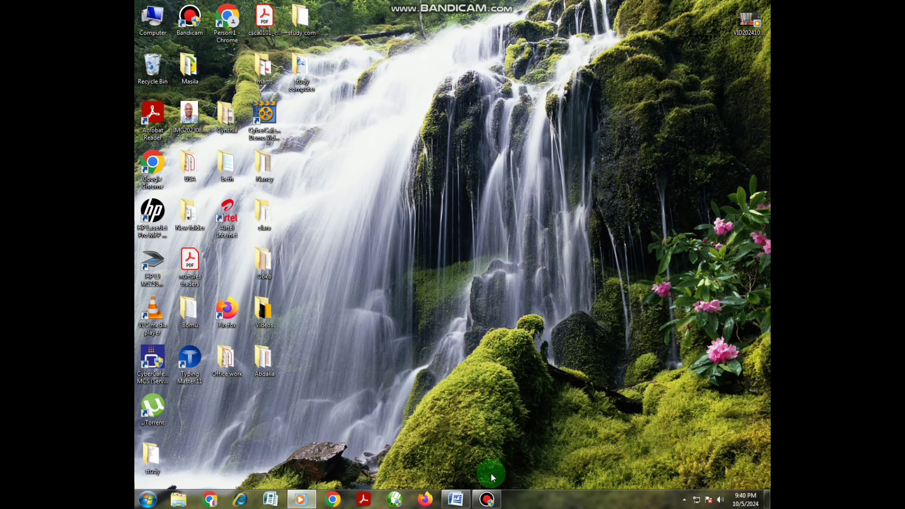
# Step: Switch to the Word topic list, copy the word "Copy" from topic 6 and place the cursor at the end of topic 10
pyautogui.click(455, 499)
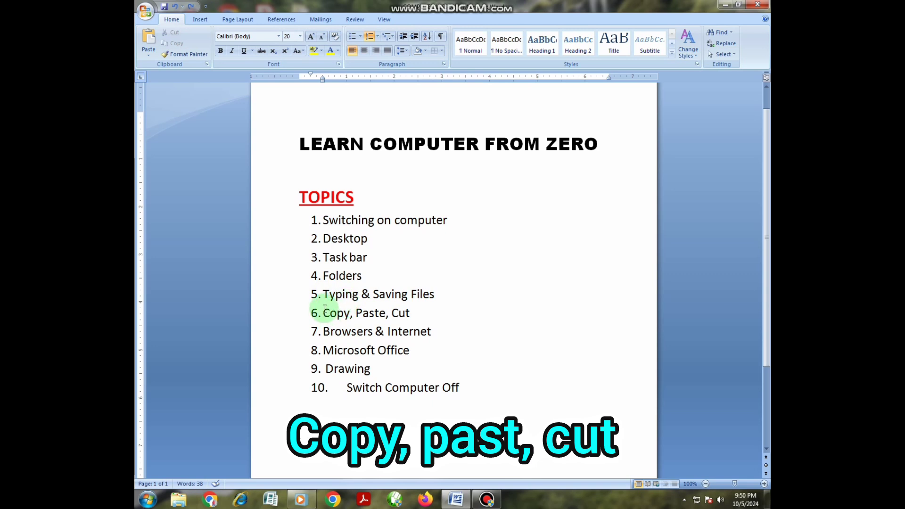
pyautogui.moveTo(325, 310); pyautogui.dragTo(349, 311)
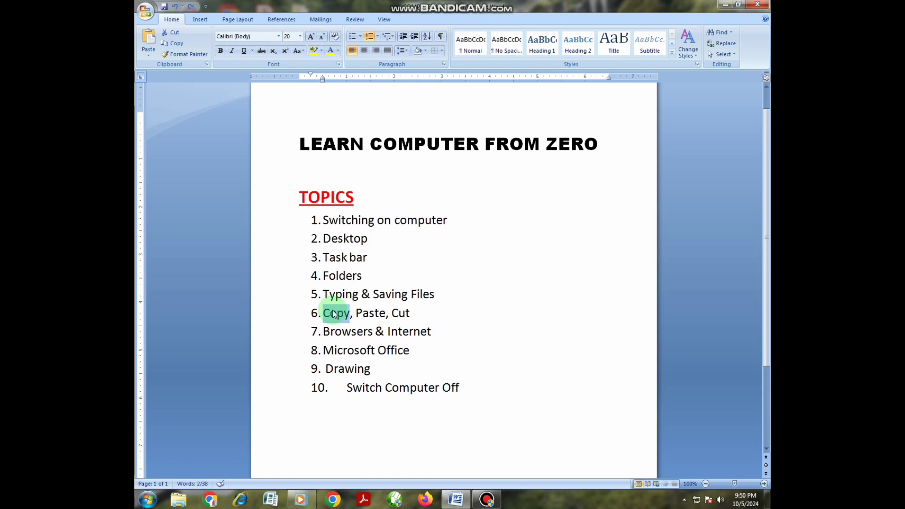
pyautogui.rightClick(334, 314)
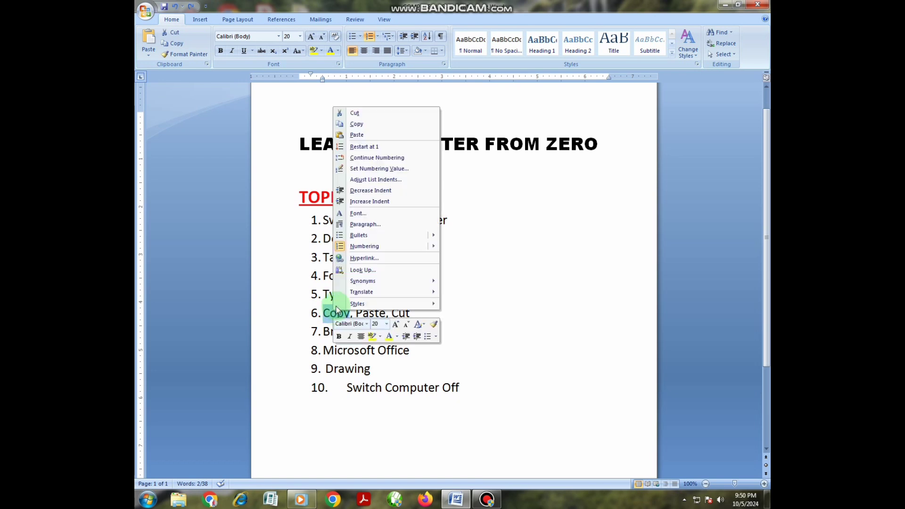
pyautogui.click(359, 124)
pyautogui.click(475, 393)
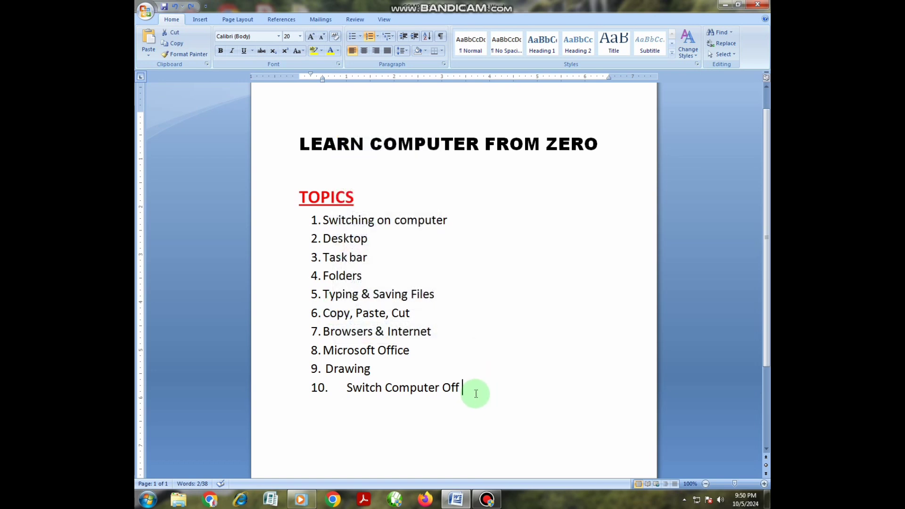
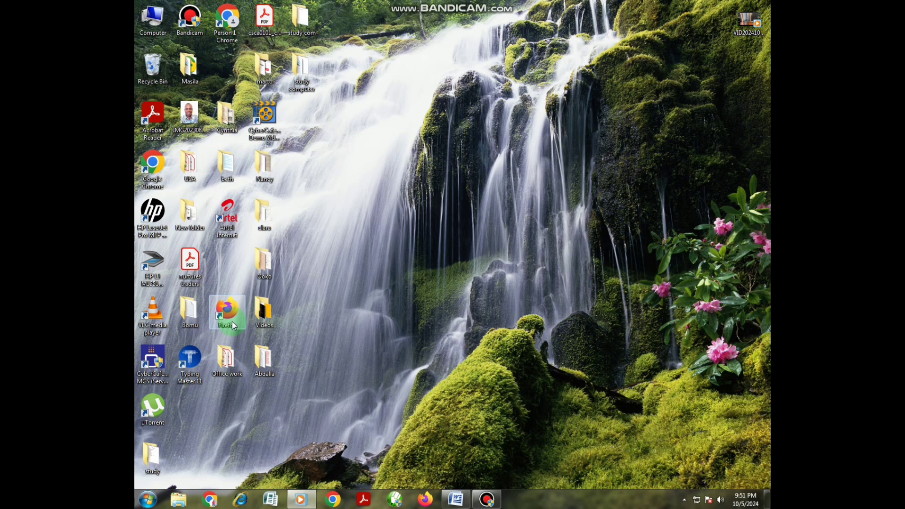
# Step: Open Google Chrome from the desktop, close it again and return to the topic list in Word
pyautogui.rightClick(152, 170)
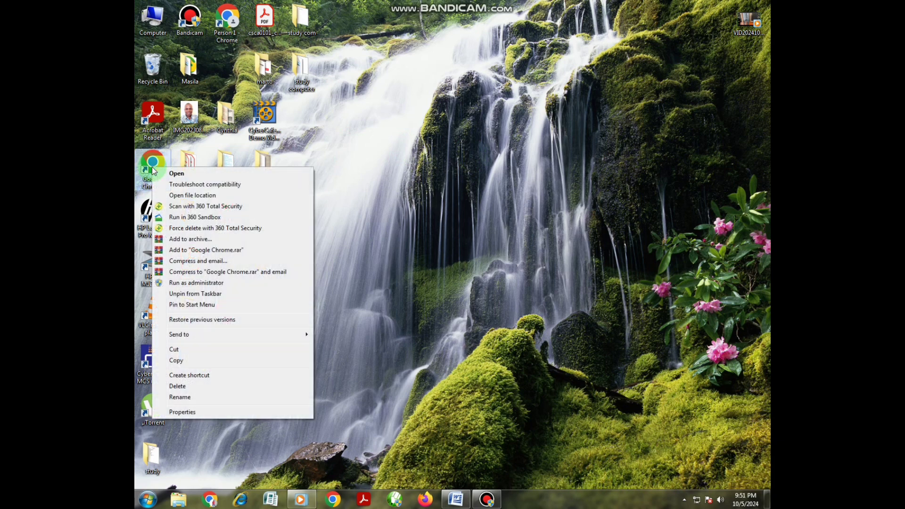
pyautogui.click(363, 188)
pyautogui.click(171, 179)
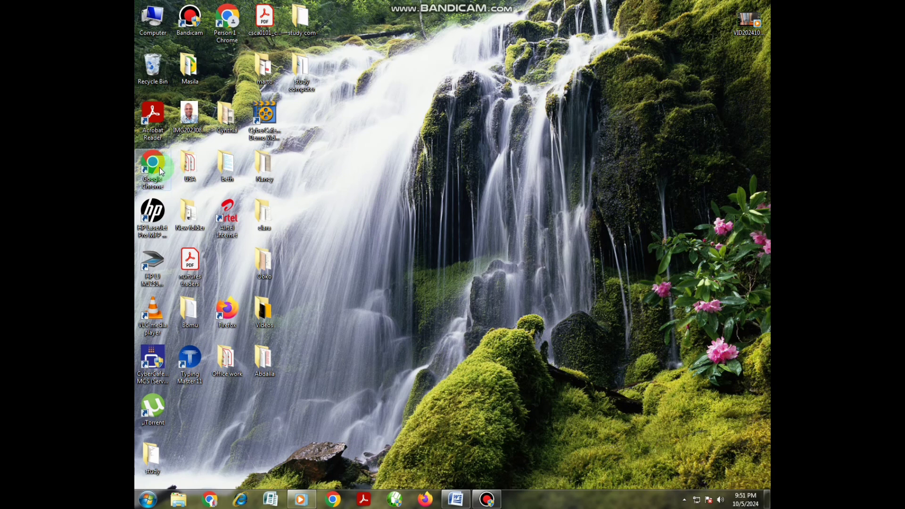
pyautogui.doubleClick(159, 168)
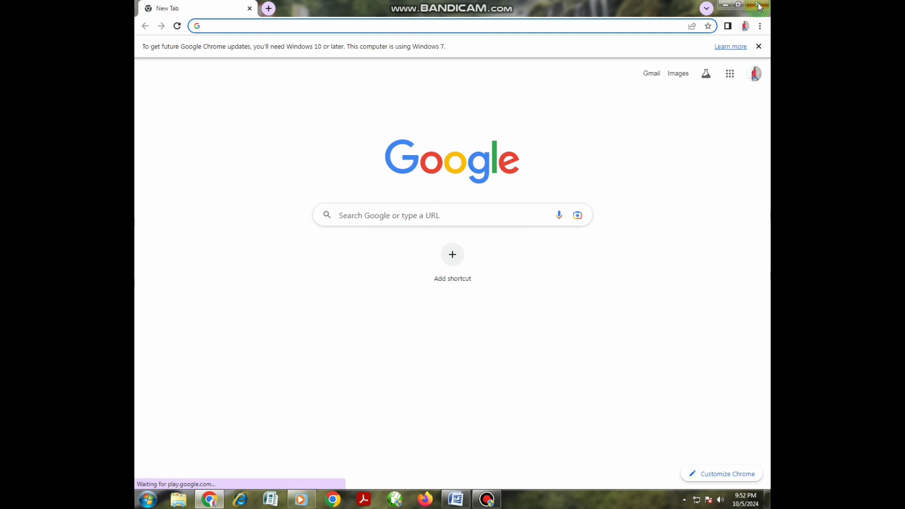
pyautogui.click(725, 5)
pyautogui.moveTo(450, 499)
pyautogui.click(469, 459)
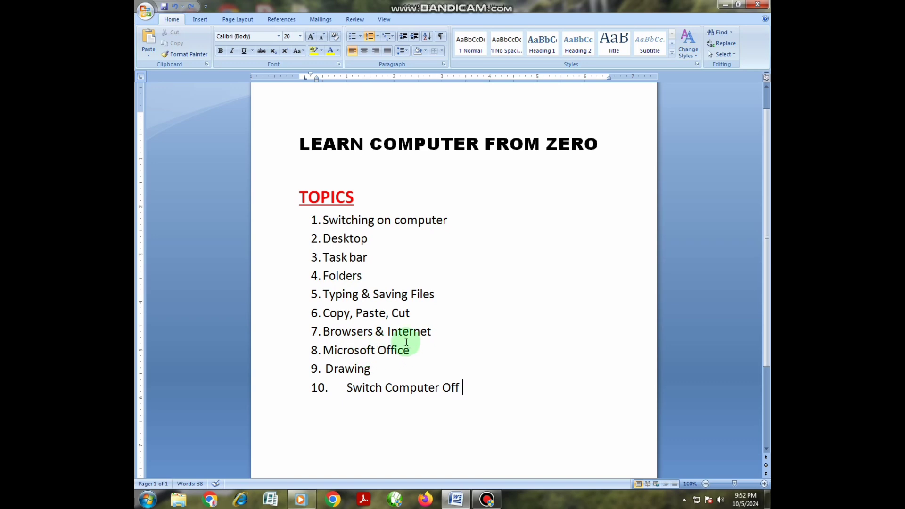
# Step: Minimize Word and examine which Microsoft Office programs are installed on the computer
pyautogui.click(724, 4)
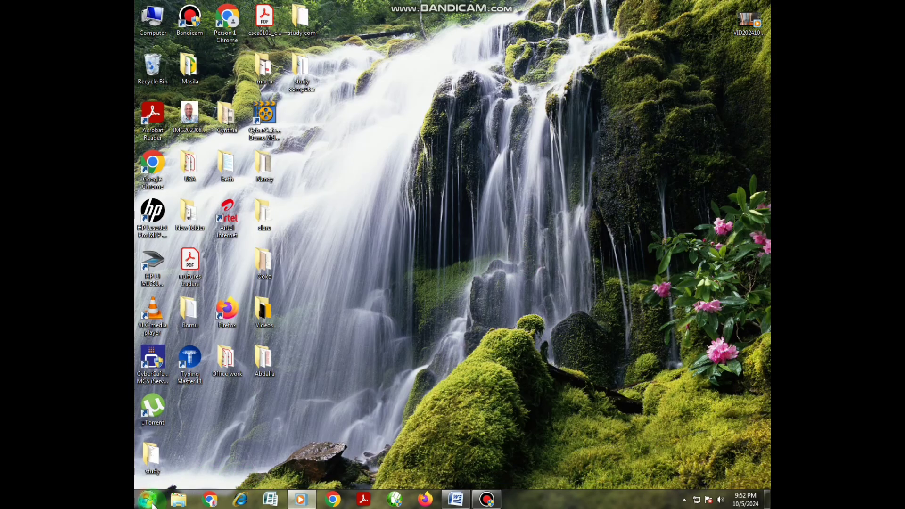
pyautogui.click(149, 502)
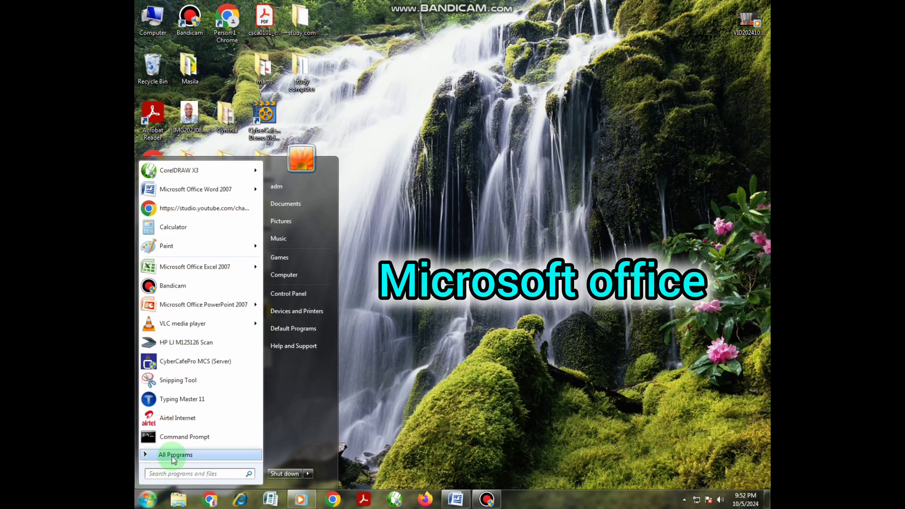
pyautogui.click(160, 455)
pyautogui.click(161, 455)
pyautogui.click(162, 460)
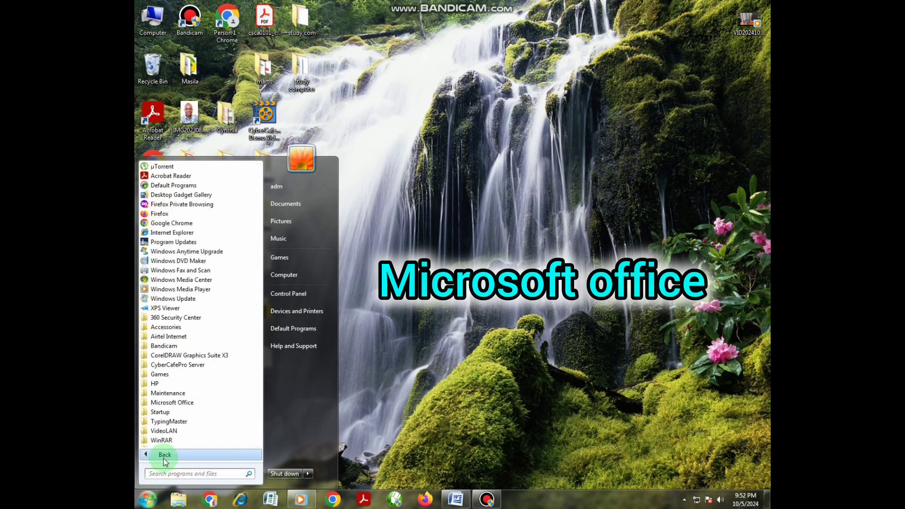
pyautogui.click(176, 403)
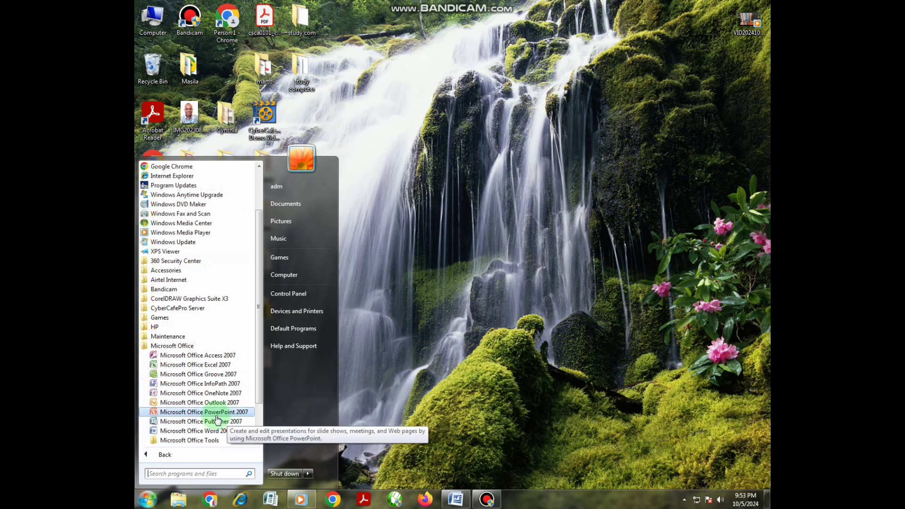
pyautogui.click(148, 455)
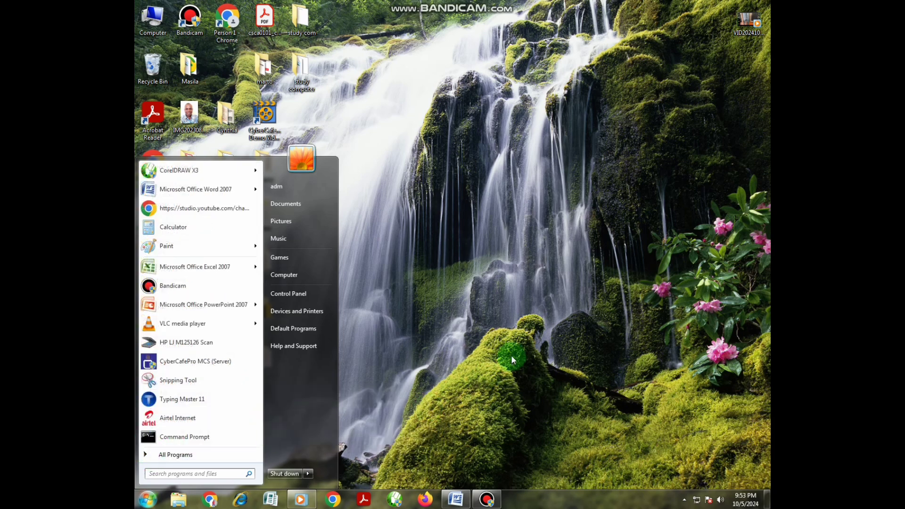
pyautogui.click(443, 356)
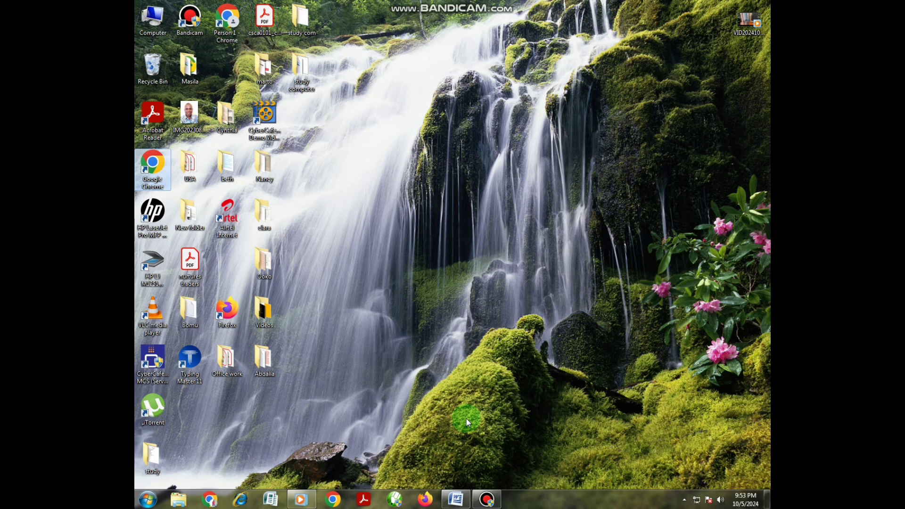
# Step: Check the next topic in the Word topic list and go back to the desktop
pyautogui.click(456, 498)
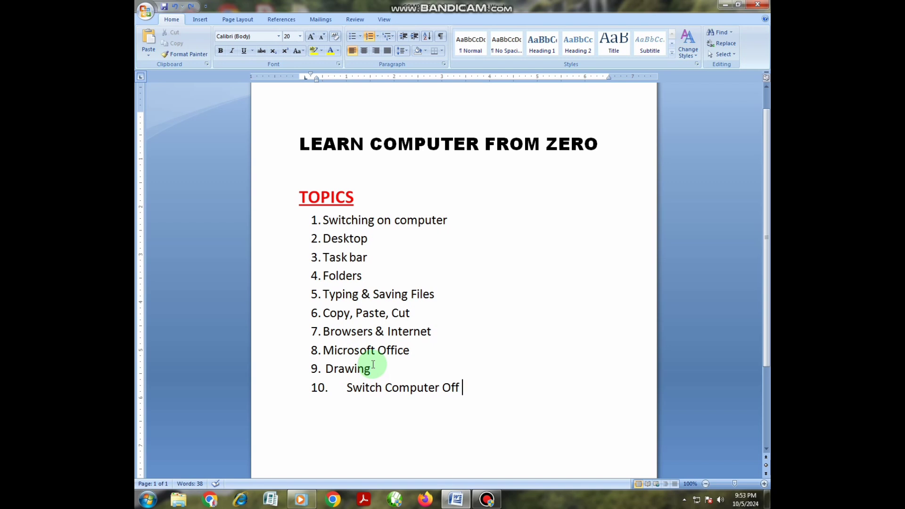
pyautogui.click(493, 498)
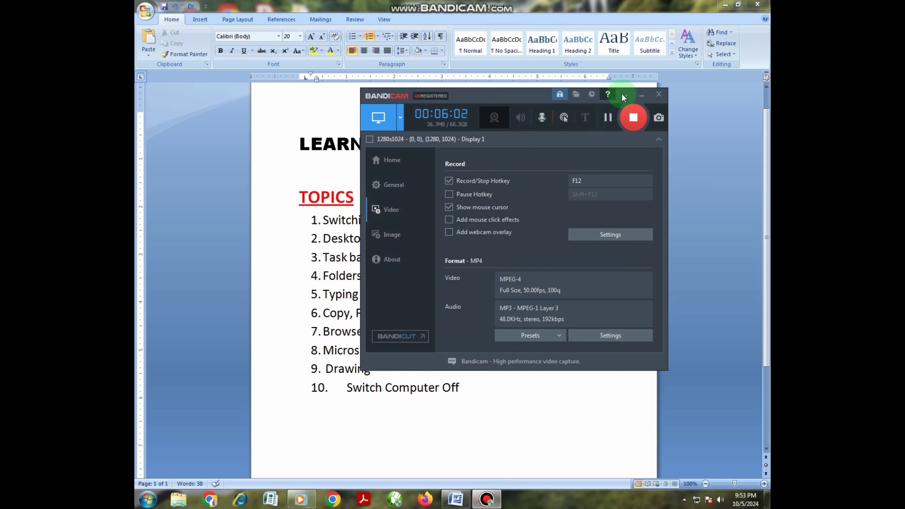
pyautogui.click(644, 95)
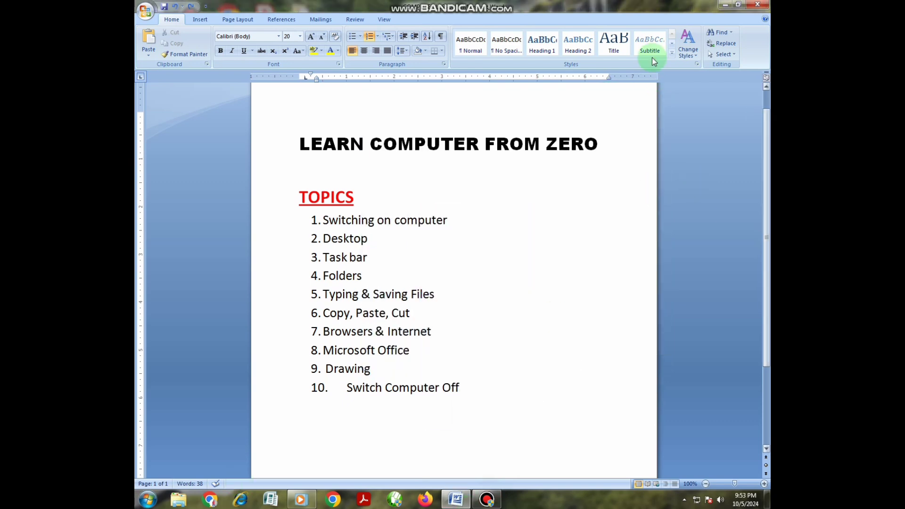
pyautogui.click(726, 5)
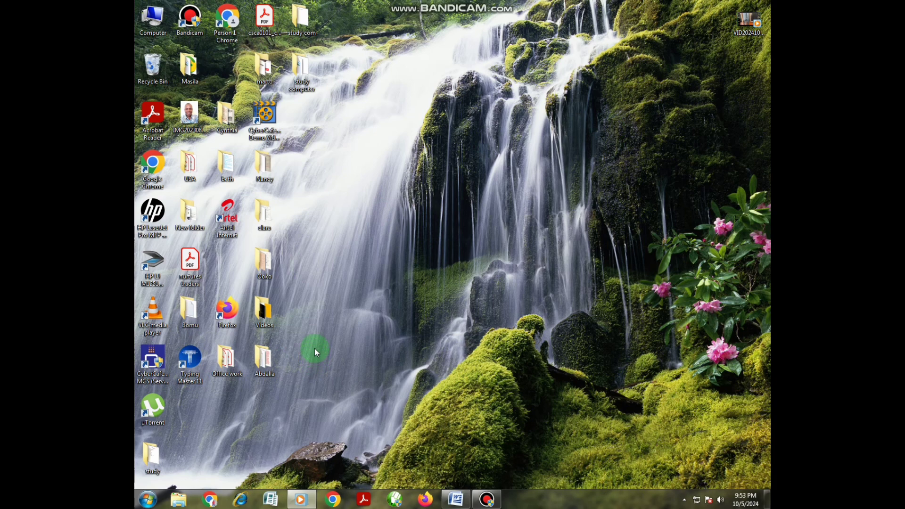
# Step: Search the installed programs for "PAINT" and open Paint
pyautogui.click(147, 502)
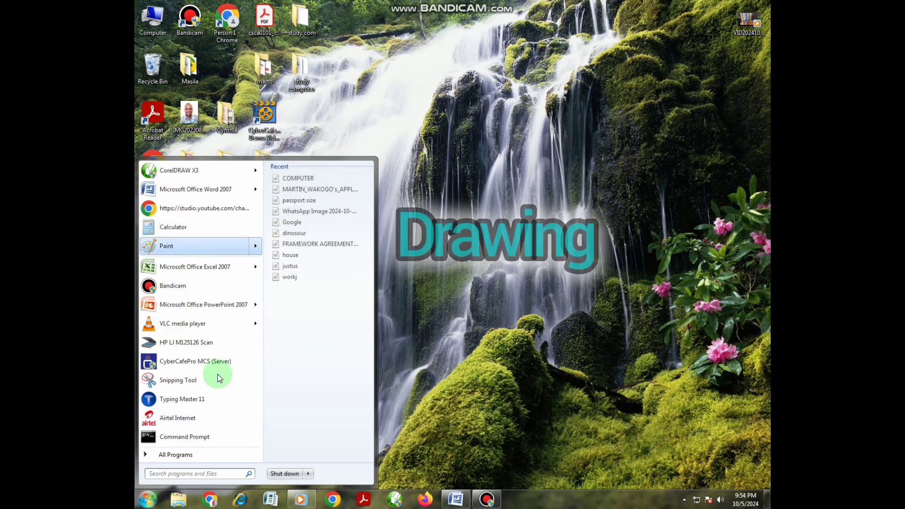
pyautogui.click(618, 333)
pyautogui.click(144, 502)
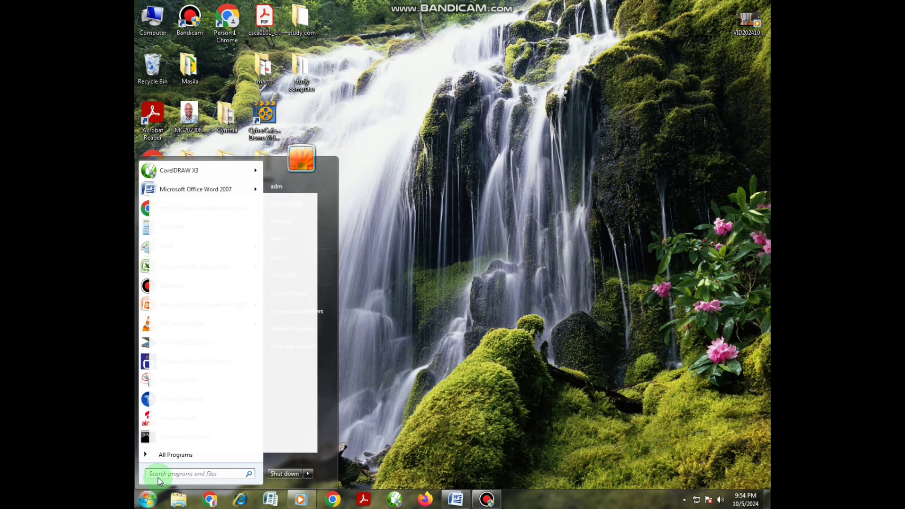
pyautogui.write('PAINT')
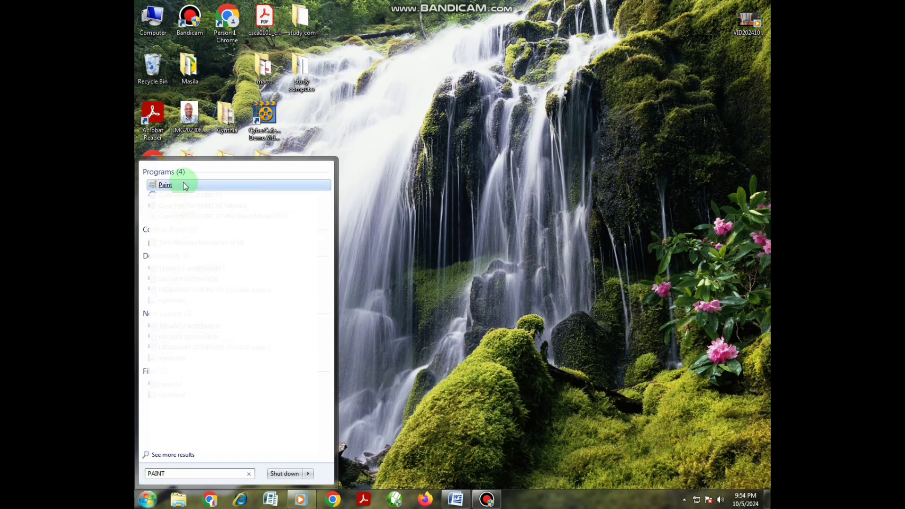
pyautogui.click(184, 186)
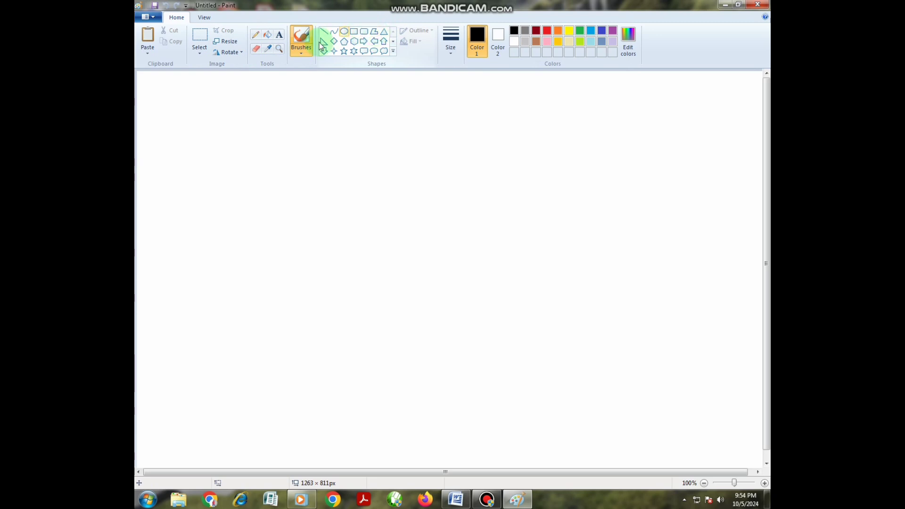
# Step: Draw a black-outlined triangle about 572 × 239 px in the upper middle of the canvas
pyautogui.click(384, 31)
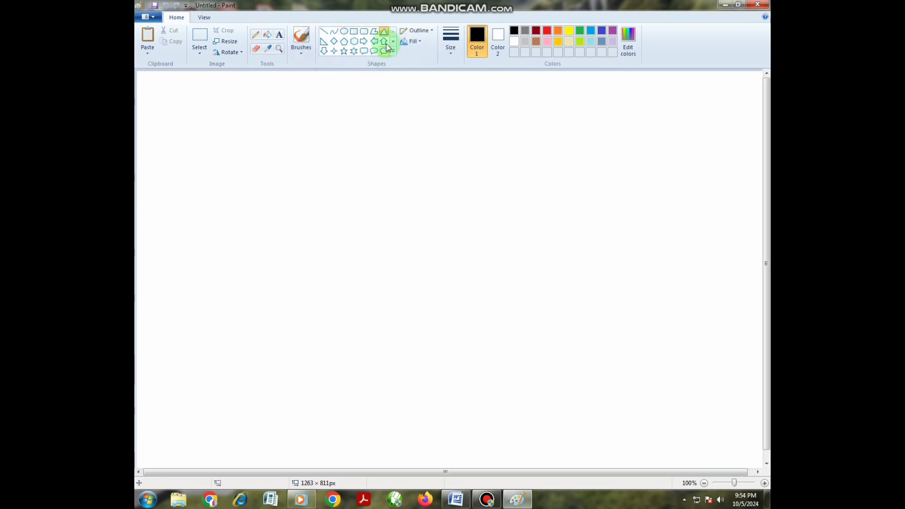
pyautogui.moveTo(299, 110); pyautogui.dragTo(579, 226)
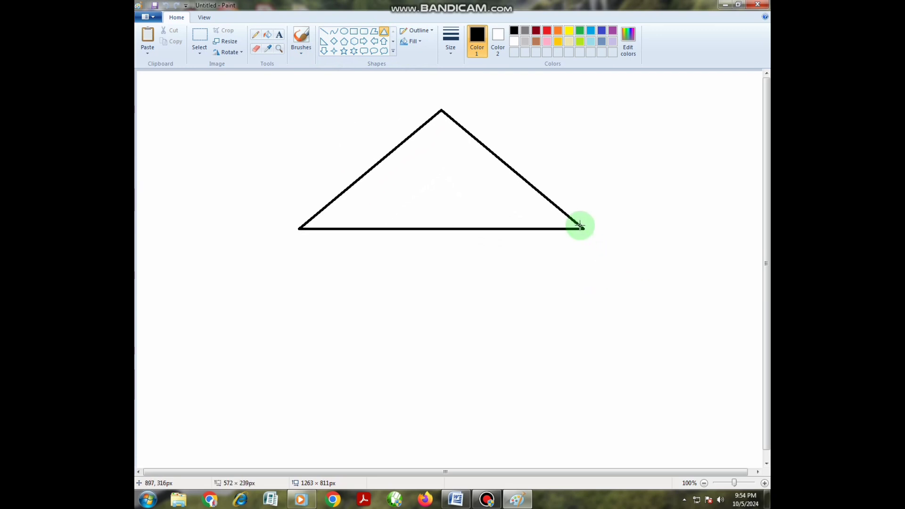
# Step: Draw a thin rectangle about 495 × 19 px under the triangular roof and a large rectangle below it for the house walls
pyautogui.click(353, 31)
pyautogui.moveTo(315, 227); pyautogui.dragTo(561, 236)
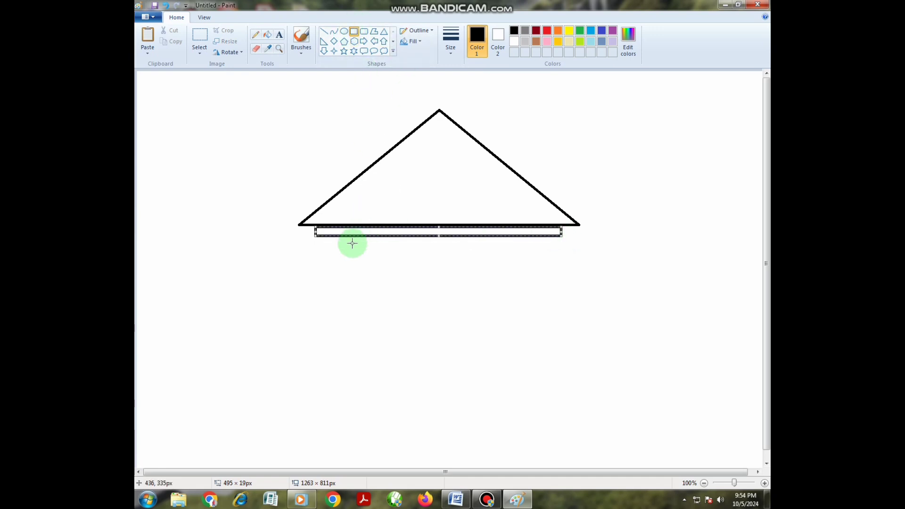
pyautogui.click(330, 239)
pyautogui.moveTo(325, 237); pyautogui.dragTo(550, 376)
# Step: Draw a window rectangle about 96 × 122 px and a door rectangle about 102 × 226 px inside the house walls
pyautogui.click(281, 261)
pyautogui.moveTo(338, 263); pyautogui.dragTo(386, 324)
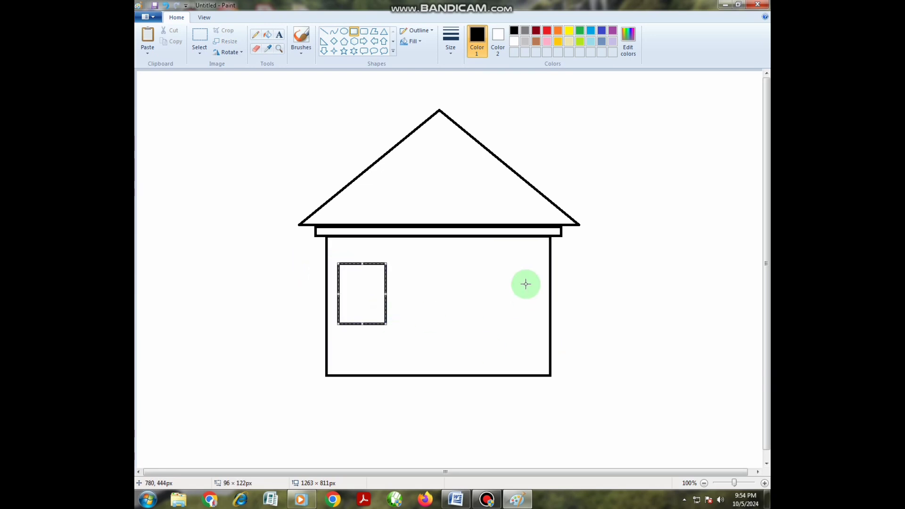
pyautogui.moveTo(483, 259); pyautogui.dragTo(534, 371)
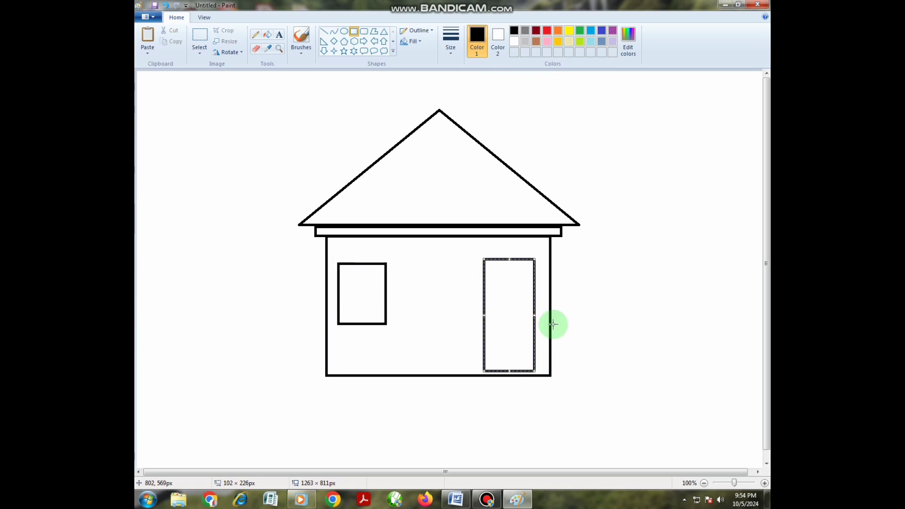
# Step: Fill the roof triangle with dark red and the house walls with green
pyautogui.click(265, 38)
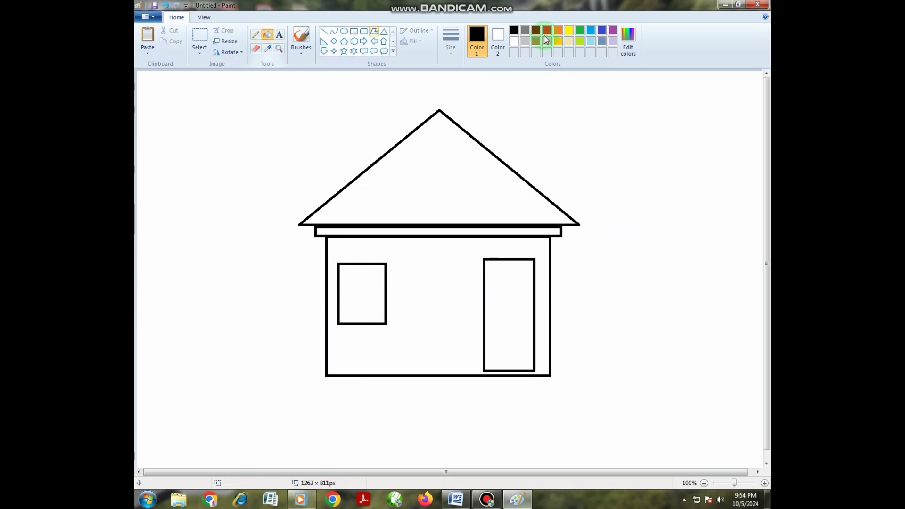
pyautogui.click(536, 31)
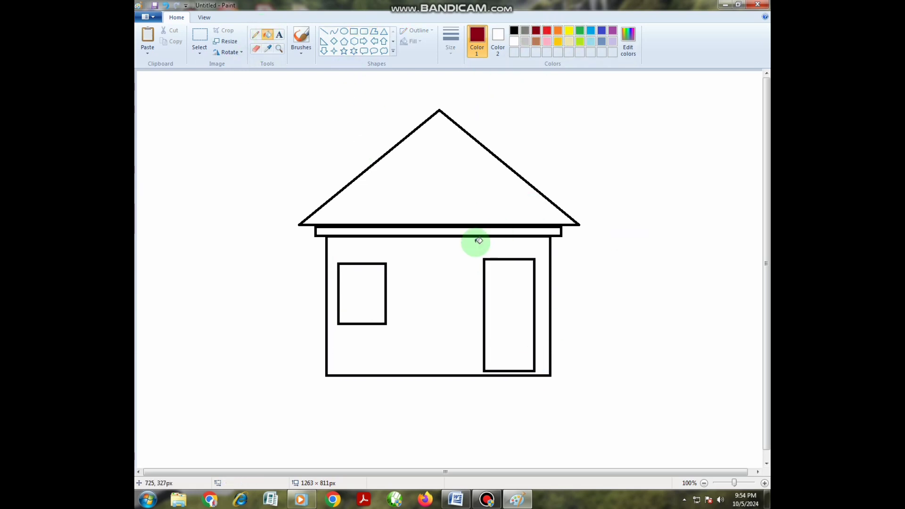
pyautogui.click(421, 187)
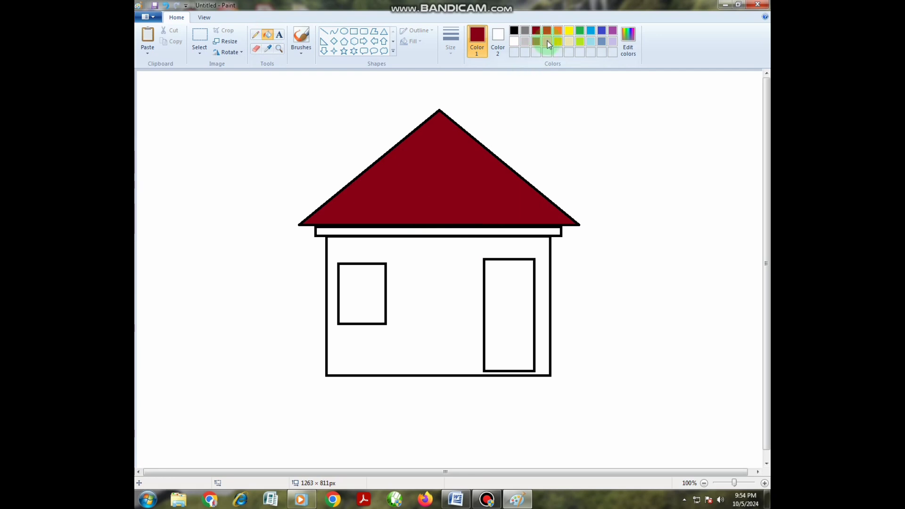
pyautogui.click(579, 29)
pyautogui.click(447, 275)
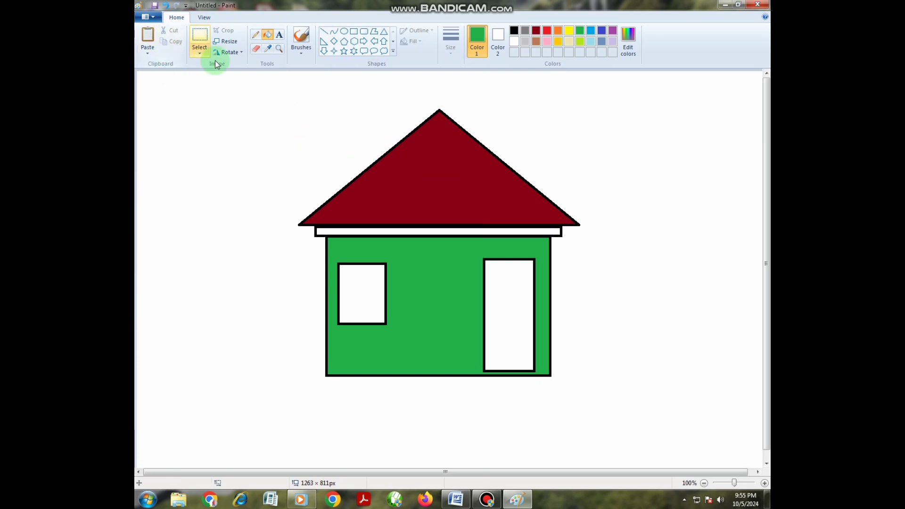
# Step: Start saving the picture under a new name and choose the "study computer" folder on the Desktop as its location
pyautogui.click(148, 17)
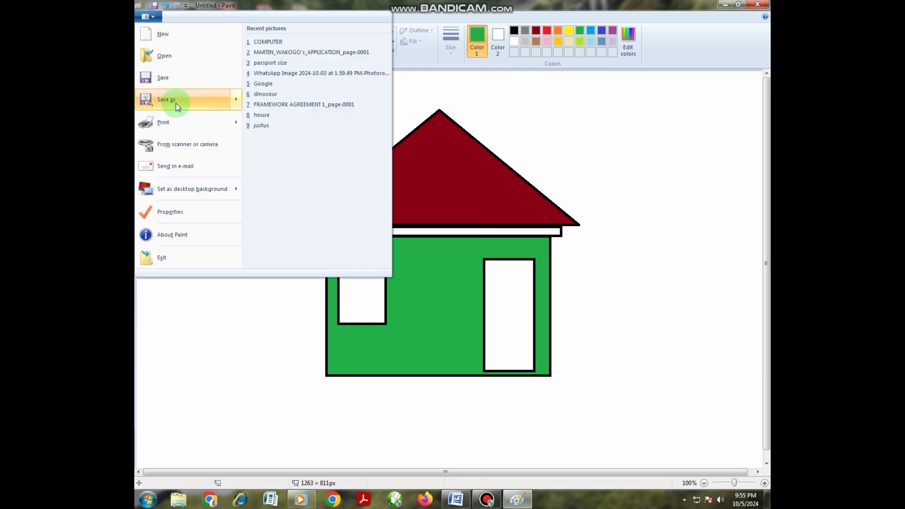
pyautogui.click(173, 99)
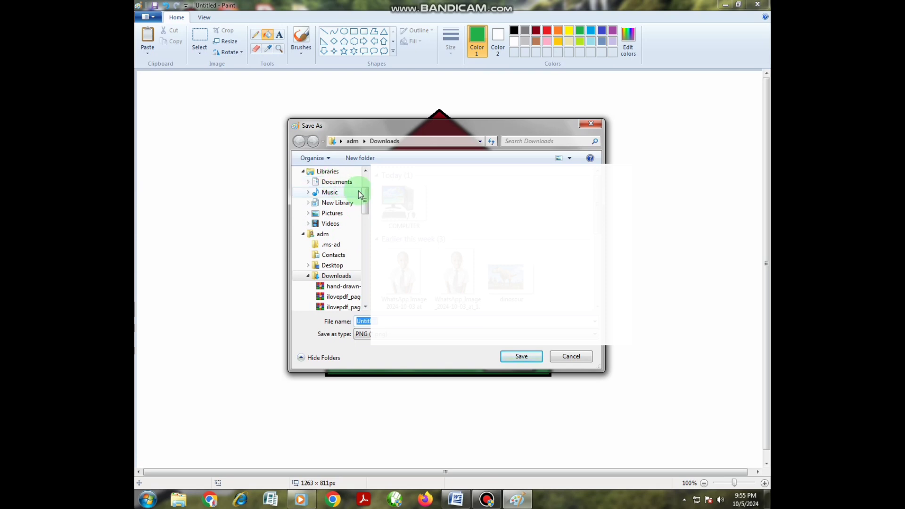
pyautogui.moveTo(364, 200); pyautogui.dragTo(366, 188)
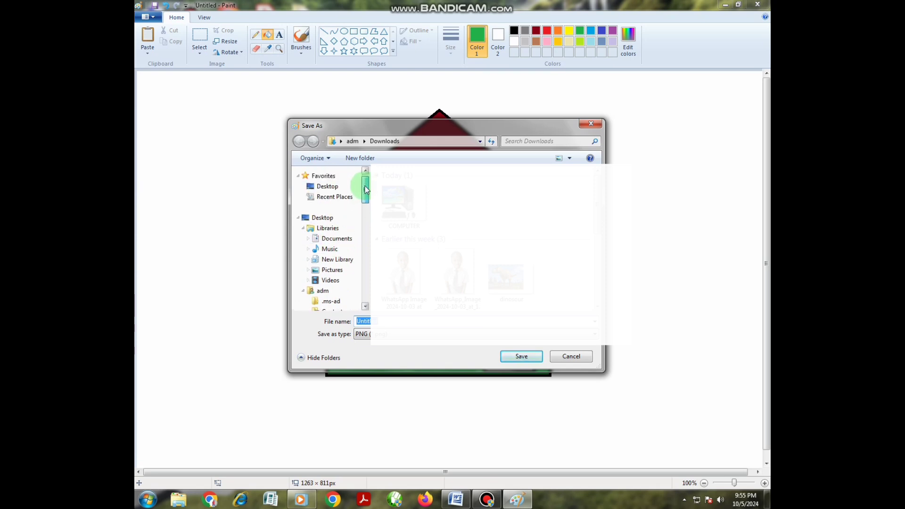
pyautogui.click(329, 188)
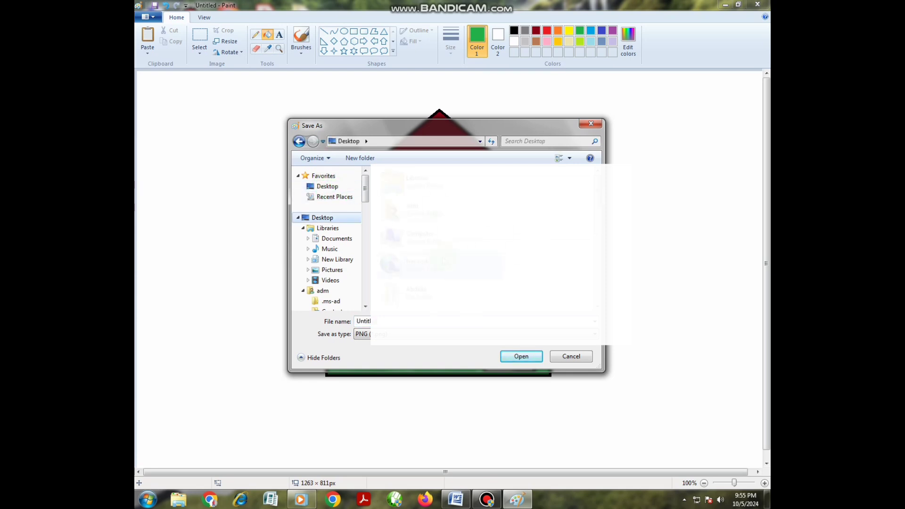
pyautogui.scroll(-5, 596, 250)
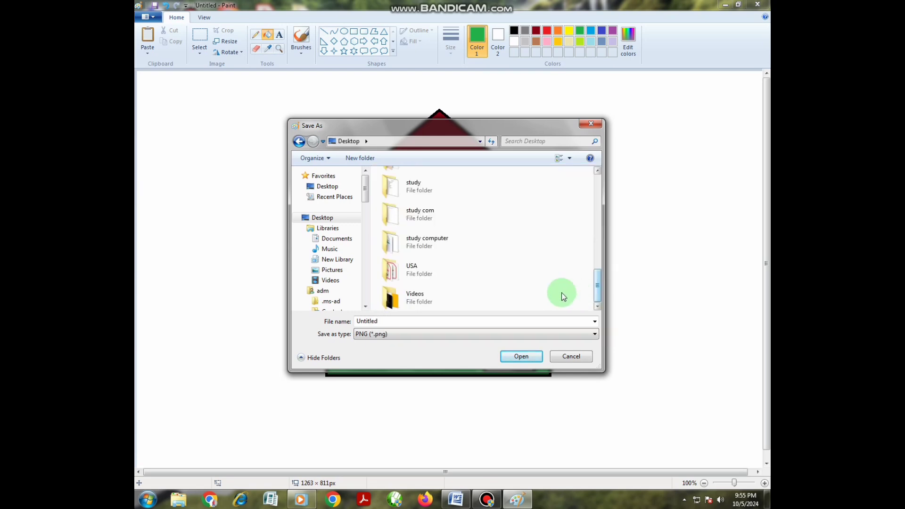
pyautogui.doubleClick(429, 244)
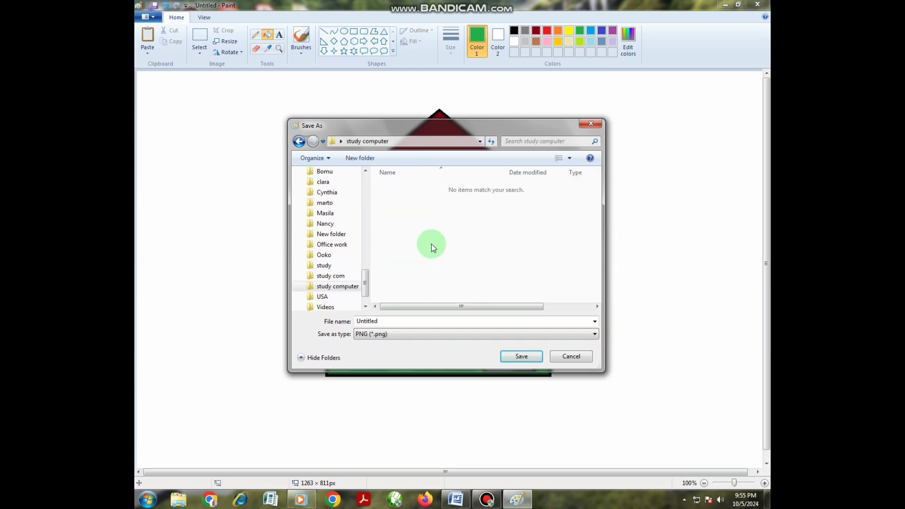
# Step: Save the picture as DRAWING in PNG format and close Paint
pyautogui.doubleClick(384, 325)
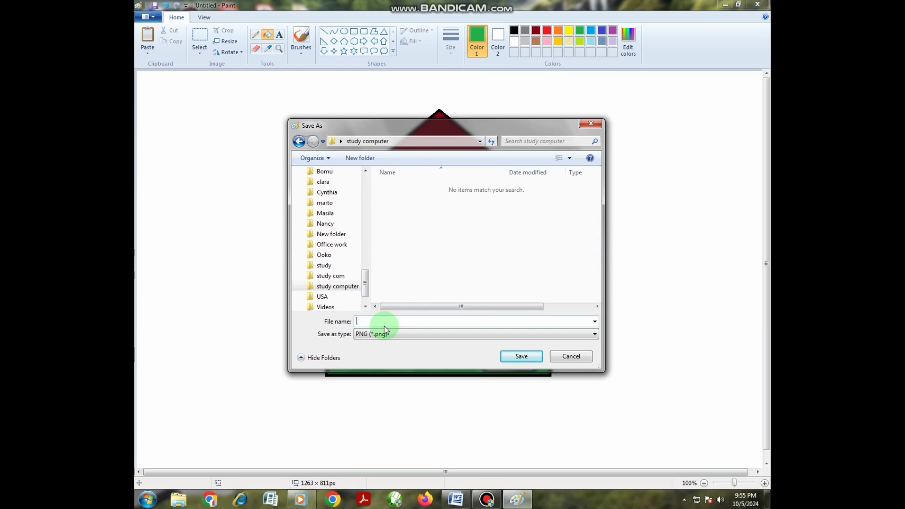
pyautogui.write('DRAW')
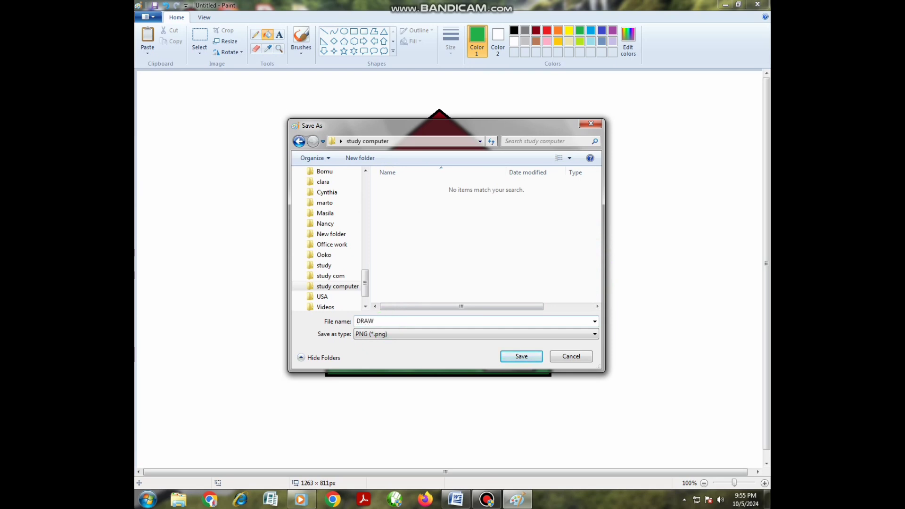
pyautogui.write('ING')
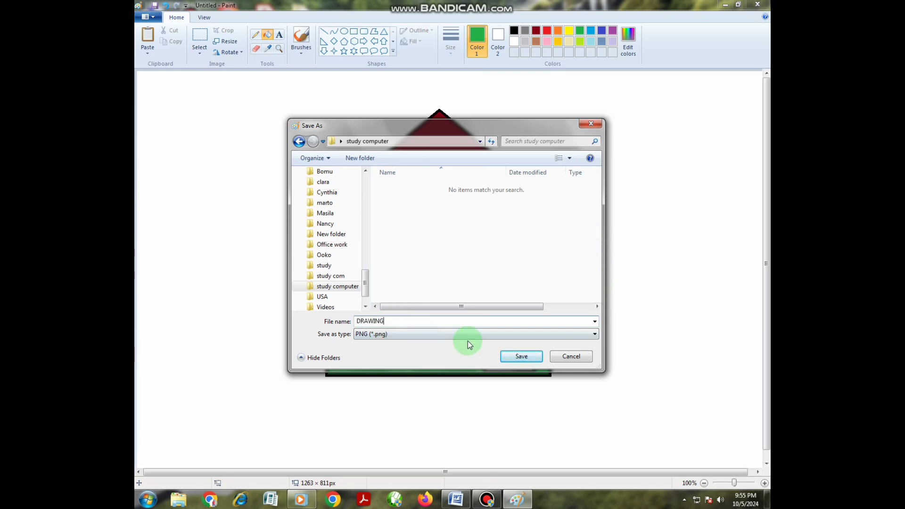
pyautogui.click(504, 356)
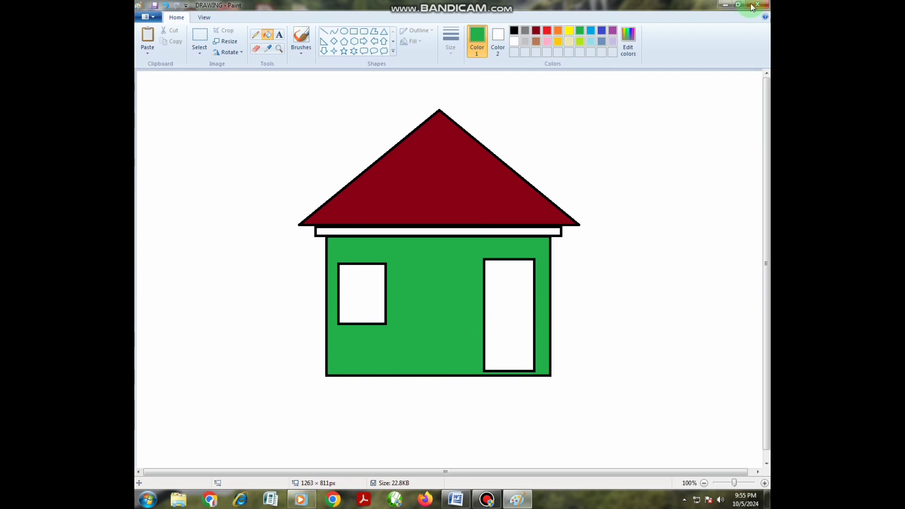
pyautogui.click(753, 5)
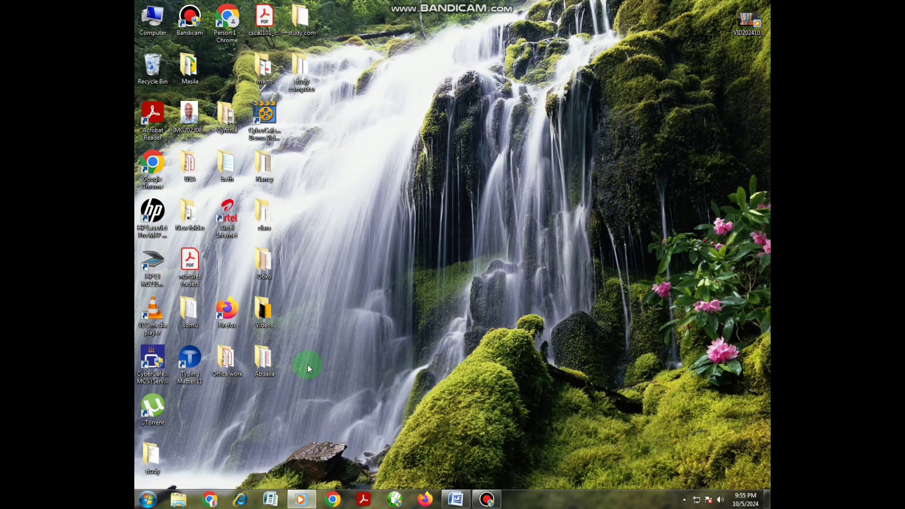
# Step: Check the last topic in the Word topic list and minimize the document
pyautogui.click(450, 471)
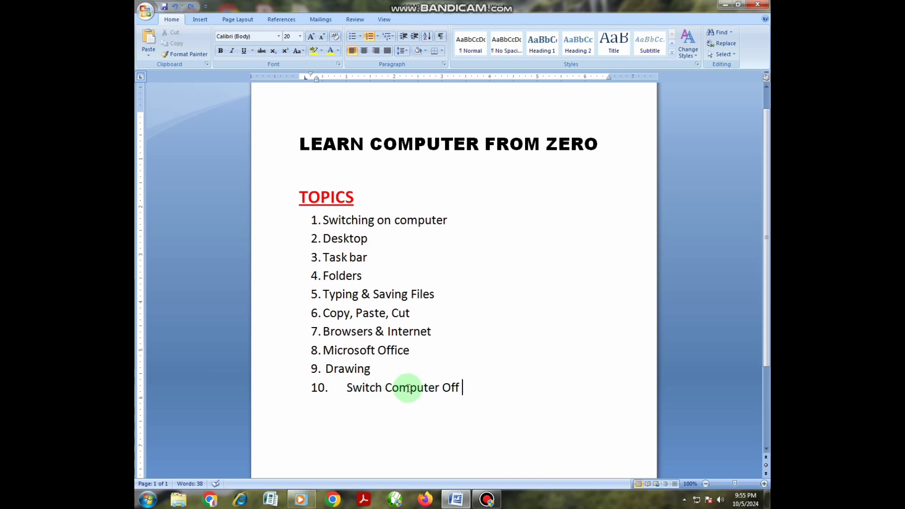
pyautogui.click(519, 354)
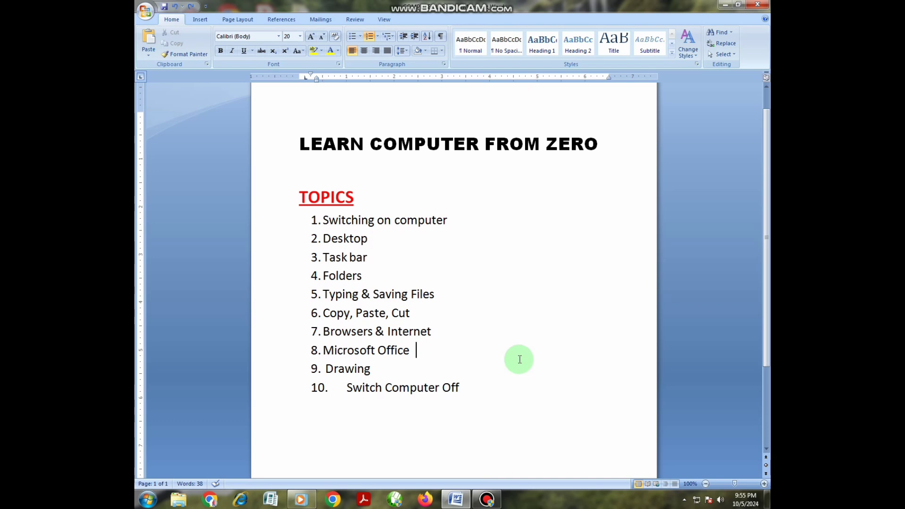
pyautogui.click(725, 5)
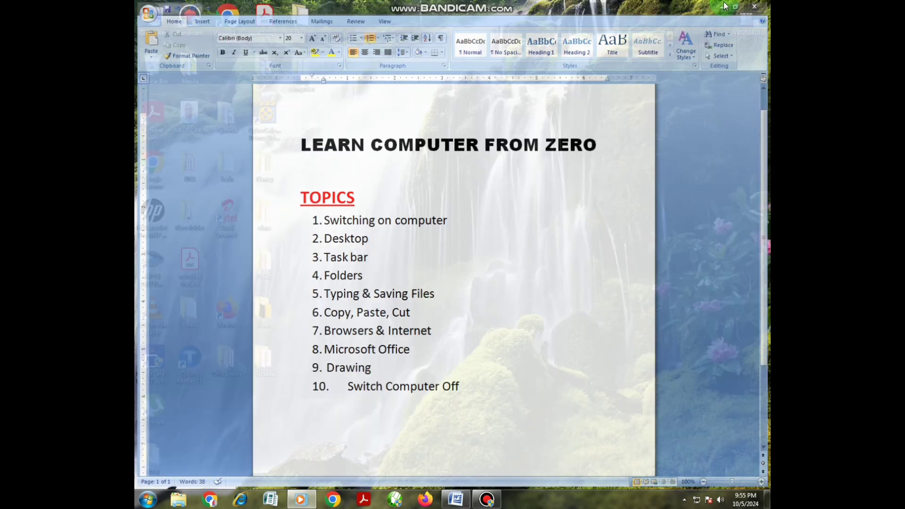
pyautogui.click(486, 498)
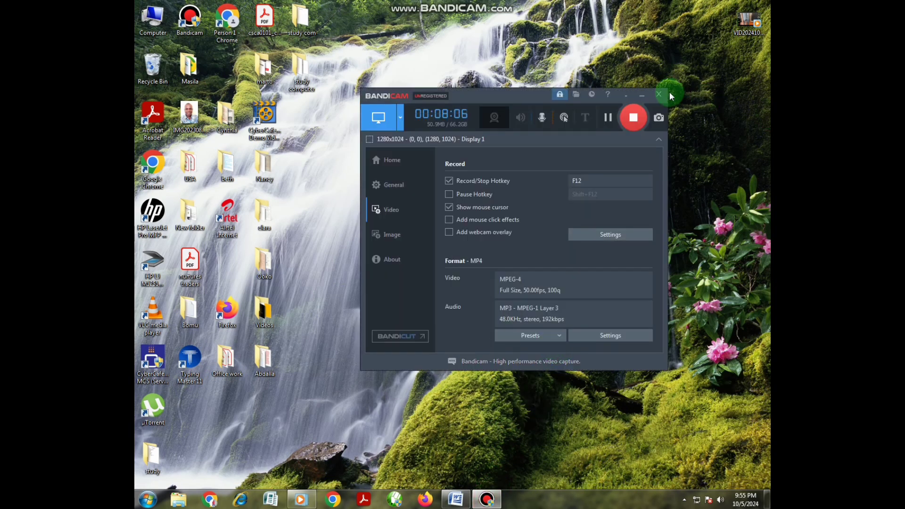
pyautogui.click(642, 95)
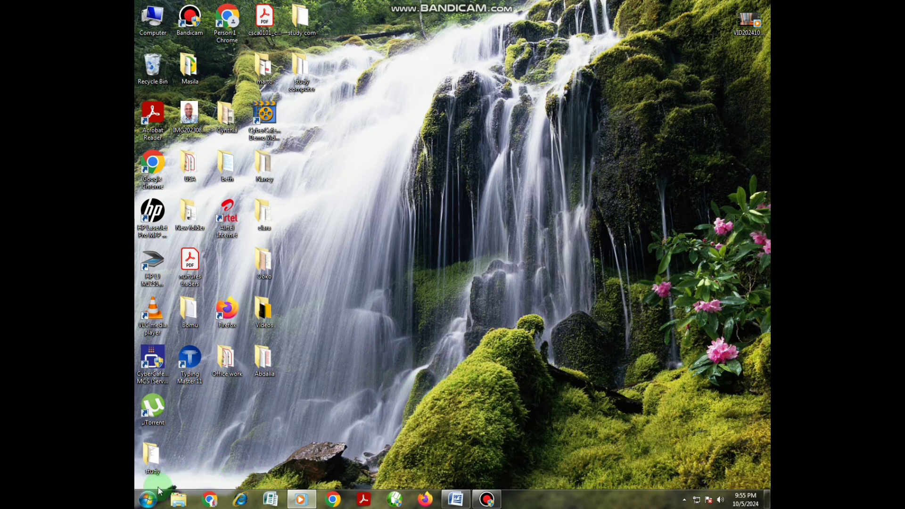
# Step: Examine the computer's shut-down options, including restart and sleep, and dismiss them without choosing one
pyautogui.click(147, 499)
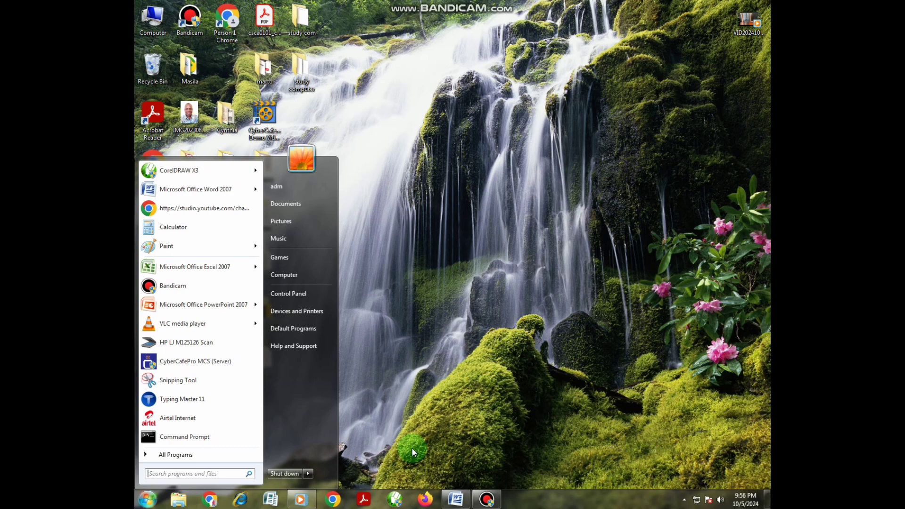
pyautogui.click(307, 474)
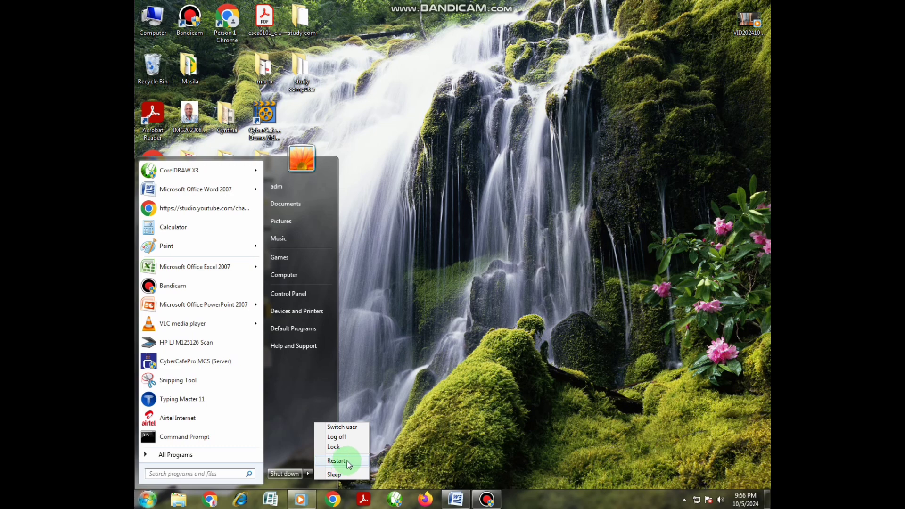
pyautogui.click(395, 450)
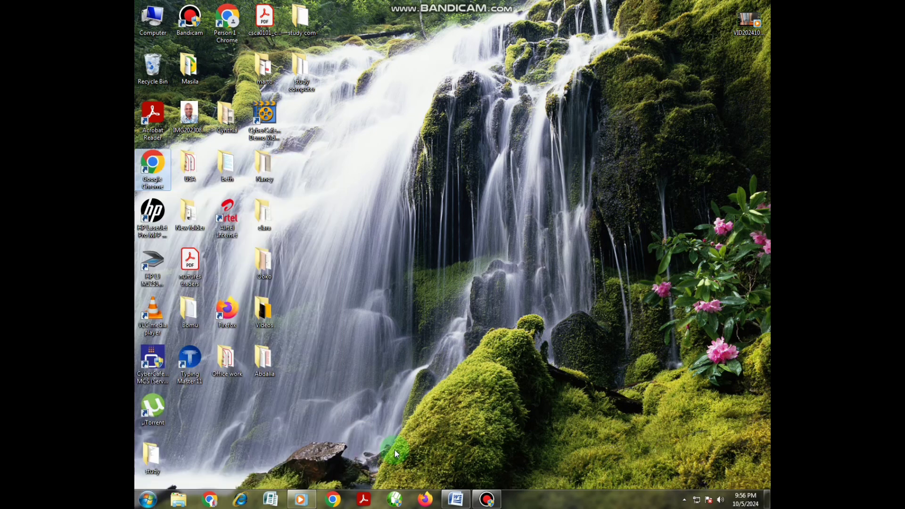